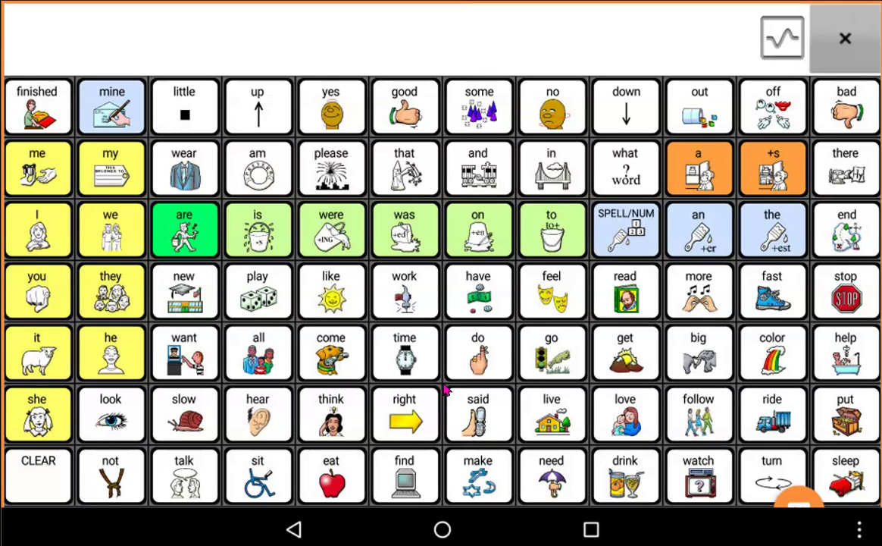
- Build the message 'Eat drink play mum dad', picking mum and dad from the all page
click(336, 476)
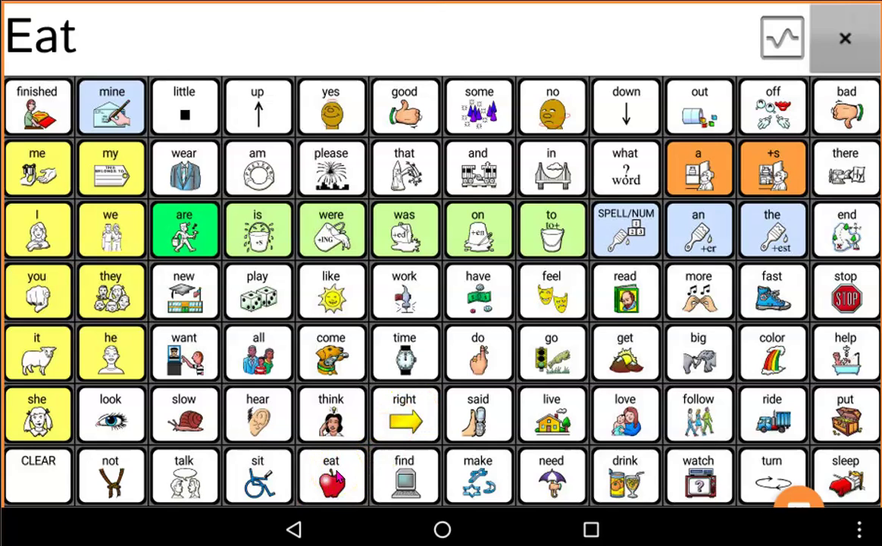
click(639, 468)
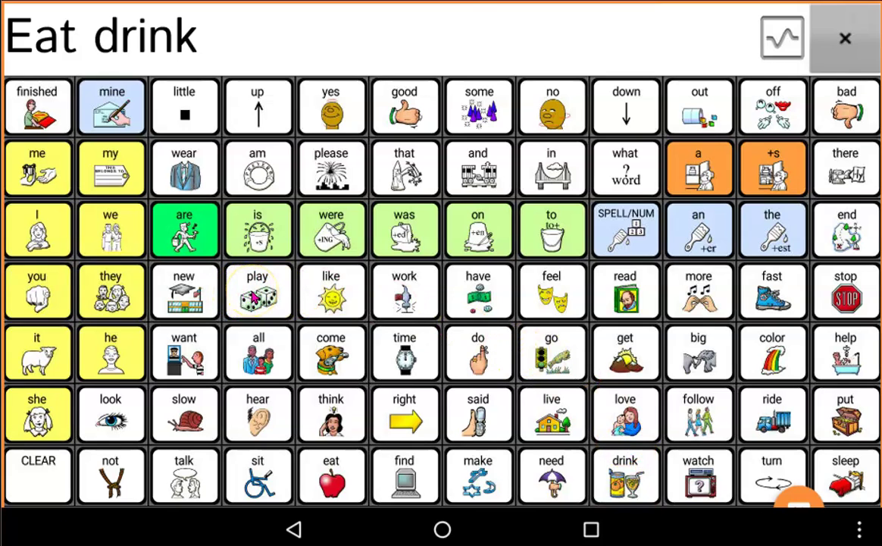
click(253, 296)
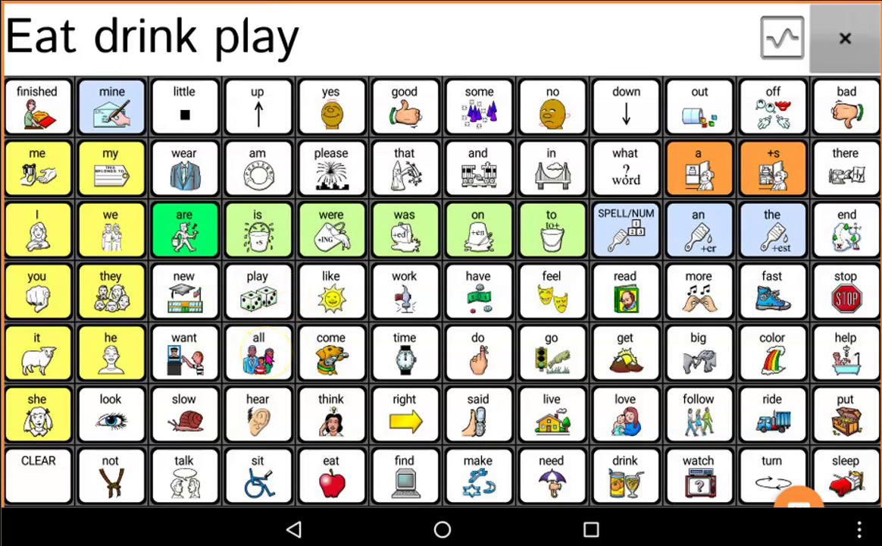
click(270, 357)
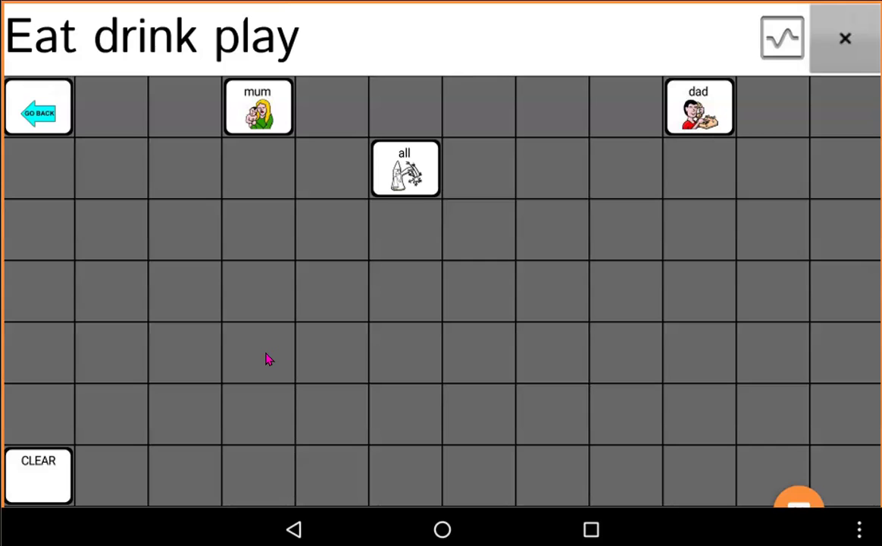
click(256, 107)
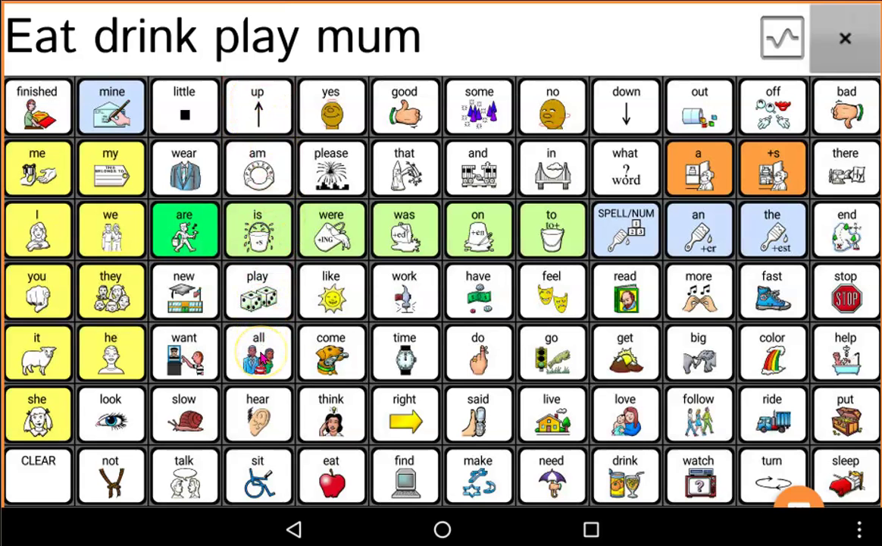
click(263, 357)
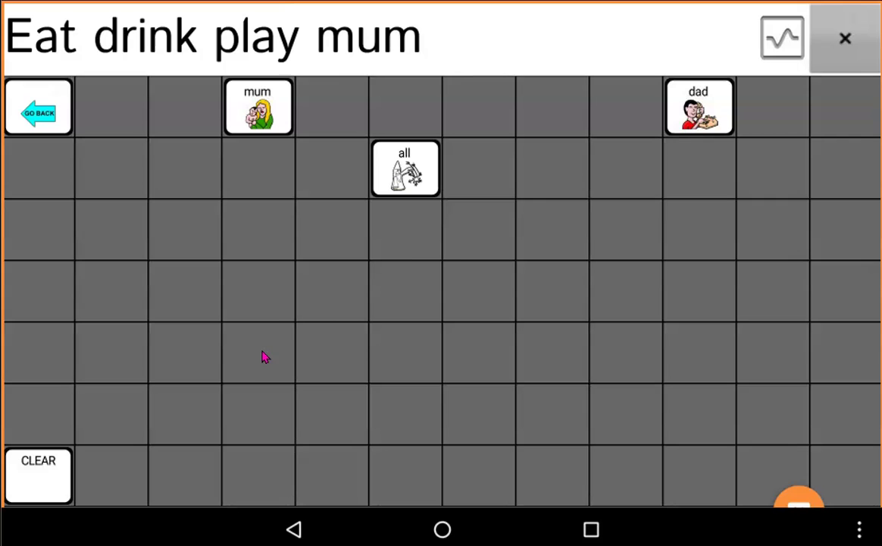
click(721, 101)
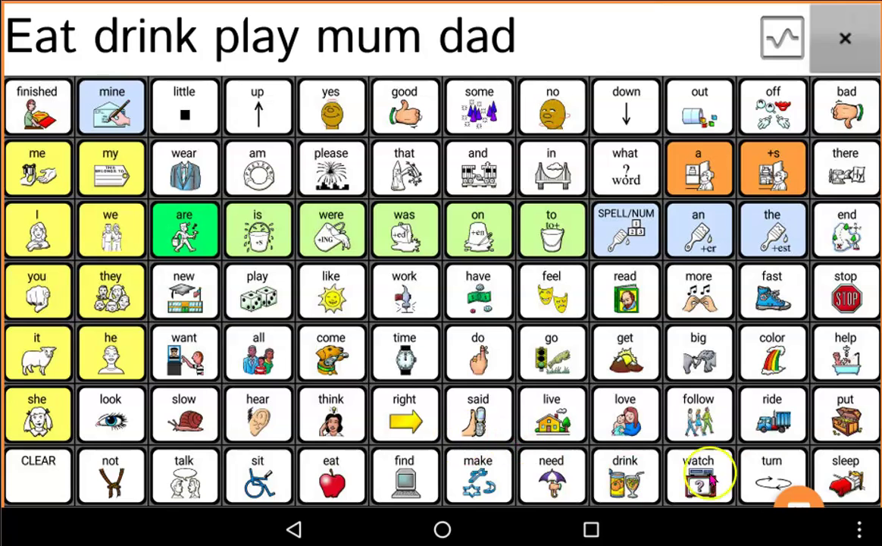
- Turn on Edit Mode for the LAMP 84 One Hit_Copy vocabulary from the overflow menu
click(859, 528)
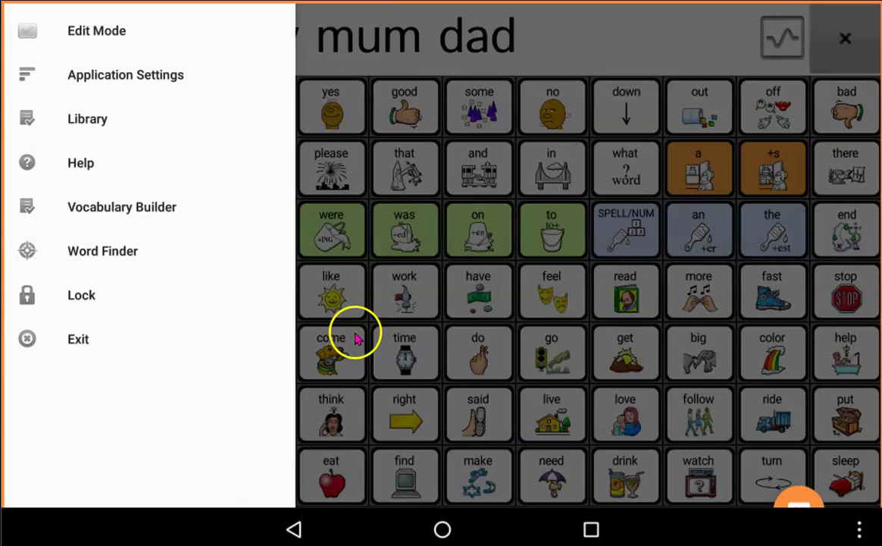
click(97, 31)
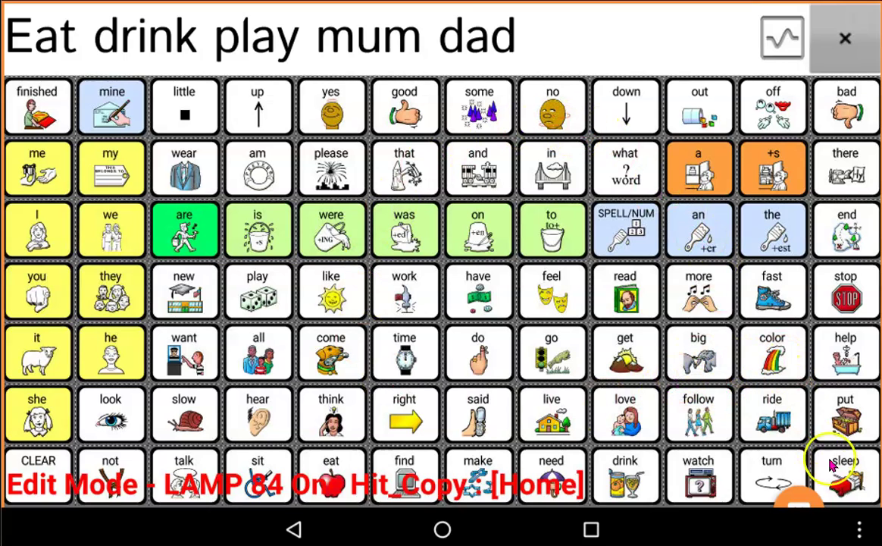
- Show the vocabulary's 8 pages and bring up the Pages list overflow options
click(859, 529)
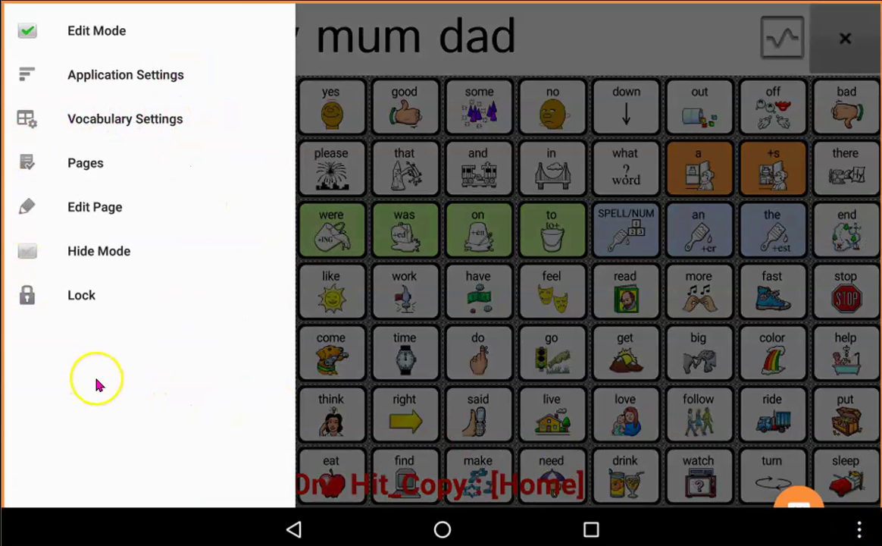
click(82, 165)
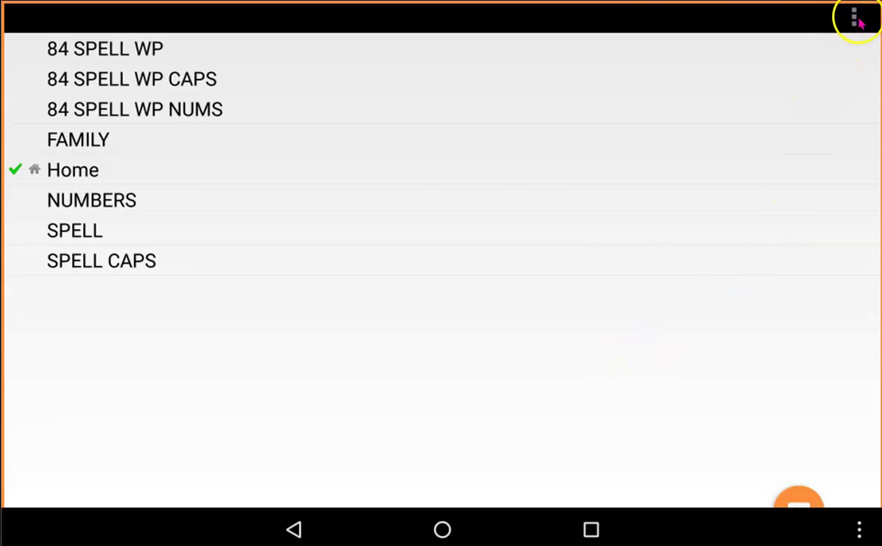
click(859, 533)
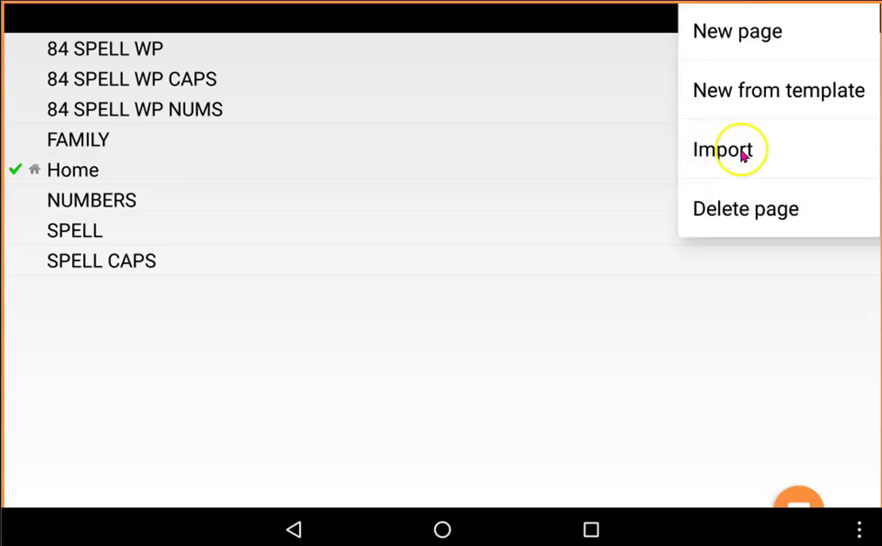
- Start importing pages and choose LAMP 84 Transition as the source vocabulary
click(716, 154)
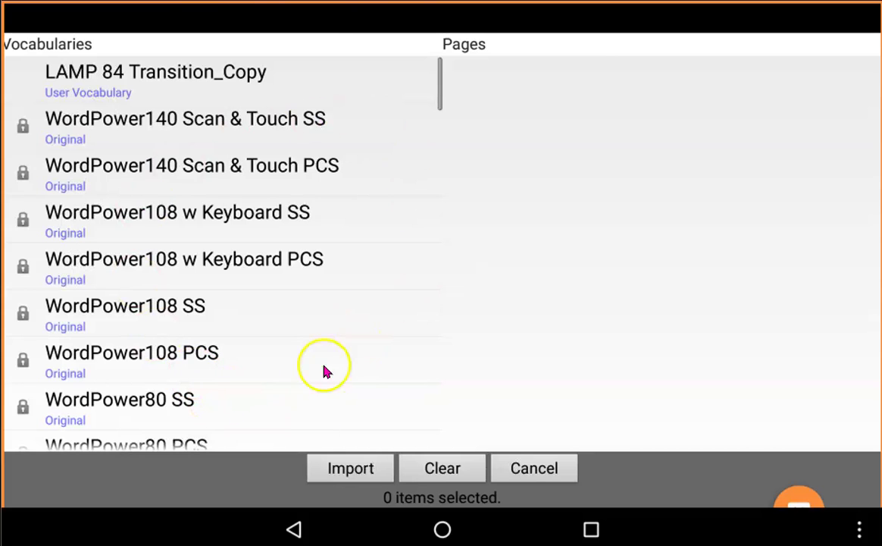
scroll(292, 356, down, 3)
scroll(292, 357, down, 6)
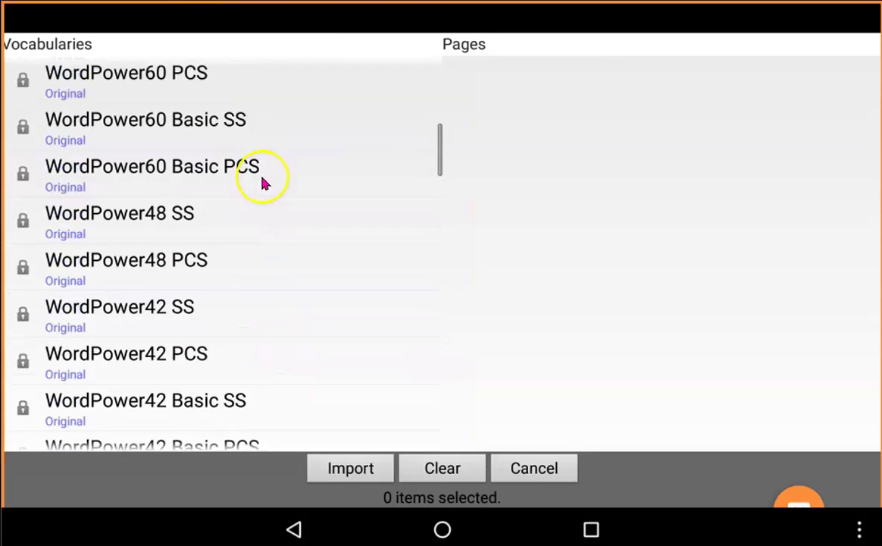
scroll(260, 303, down, 2)
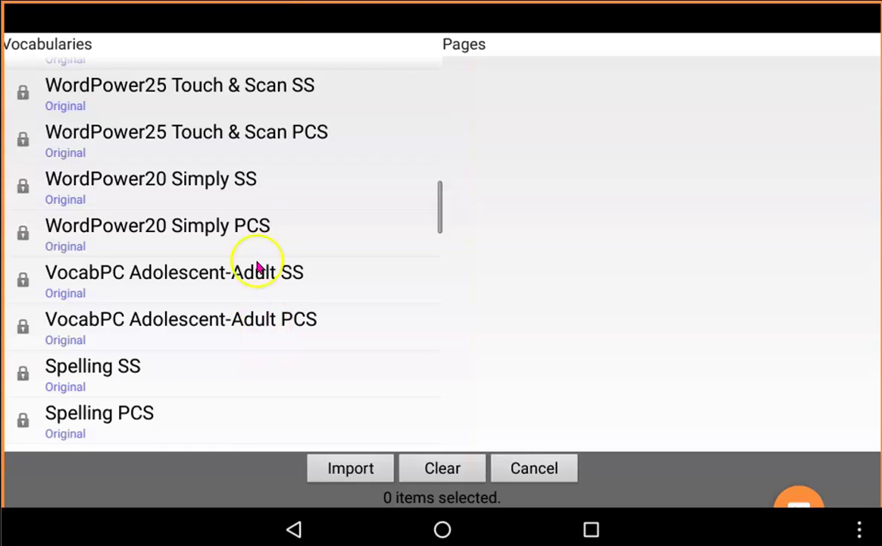
scroll(292, 276, down, 4)
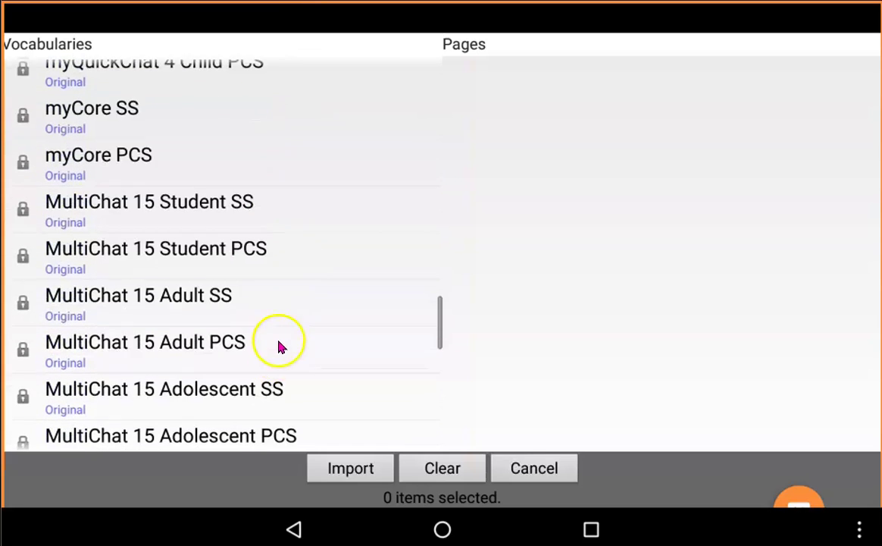
scroll(279, 346, down, 5)
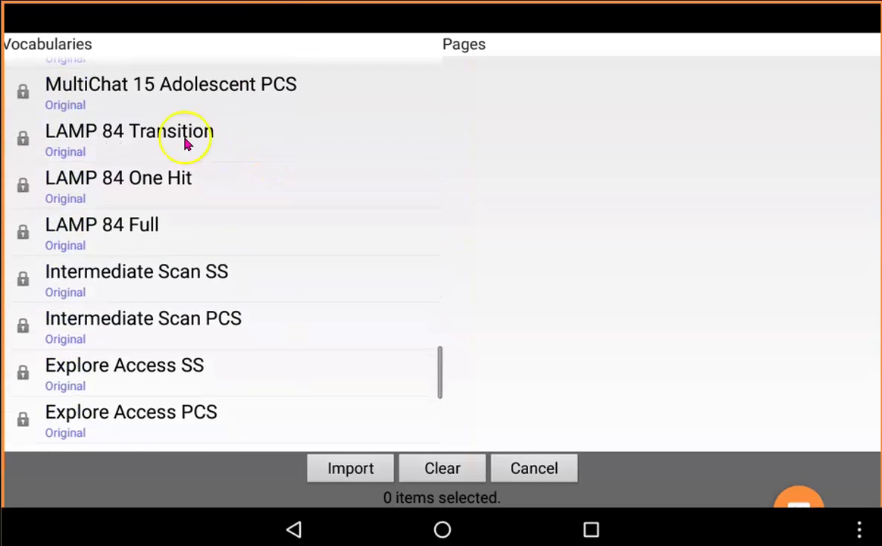
click(132, 139)
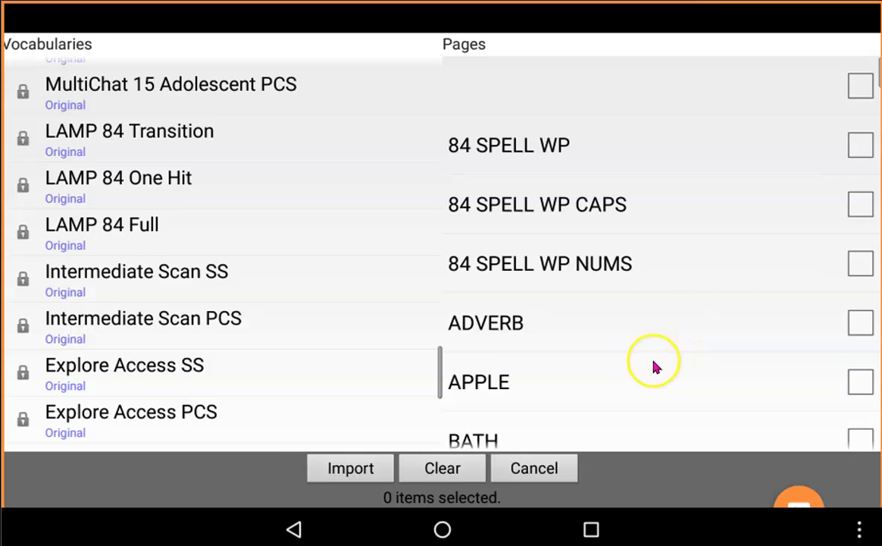
- Find the JUICE page in the Pages list, tick it and import it
scroll(648, 302, down, 3)
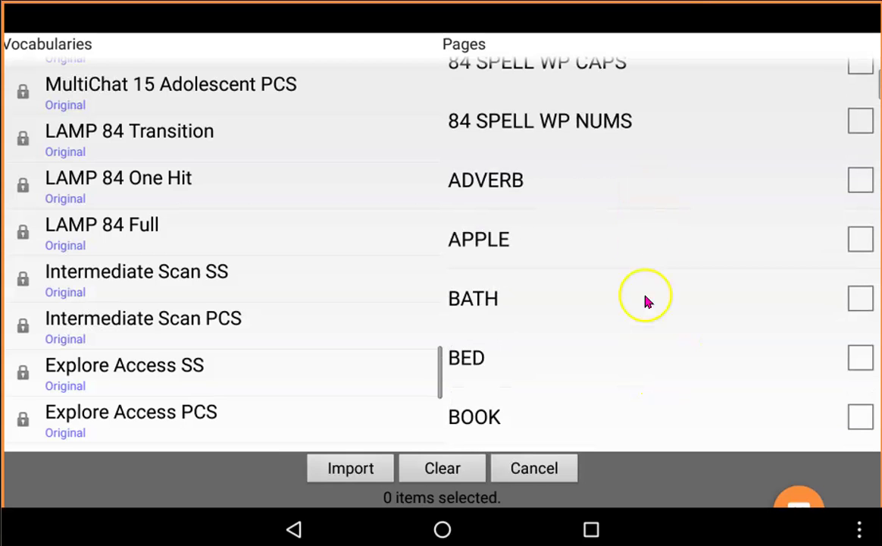
scroll(655, 375, down, 2)
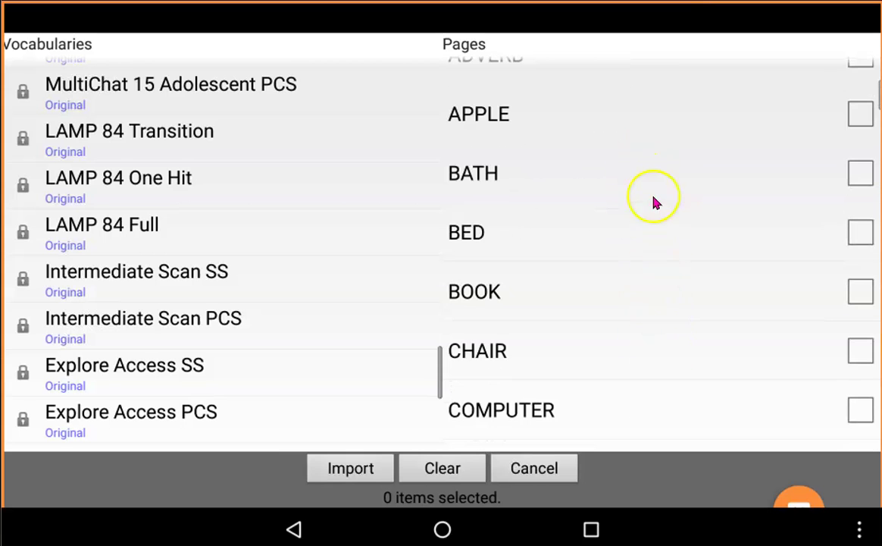
scroll(654, 199, down, 3)
scroll(666, 227, down, 3)
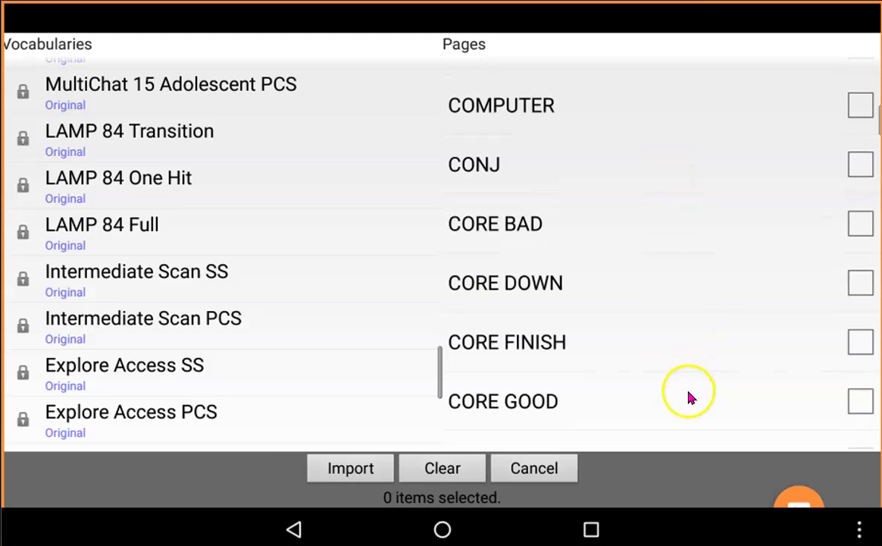
scroll(687, 116, down, 6)
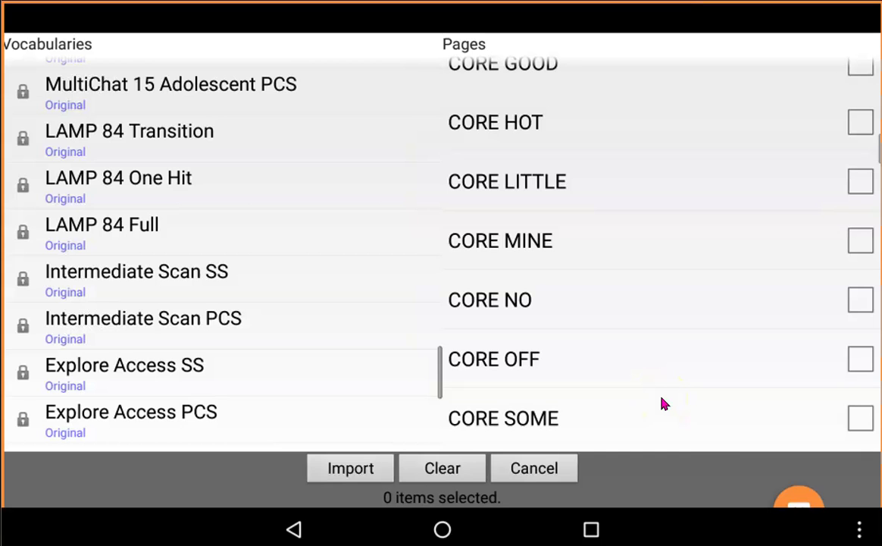
drag(662, 394, 635, 189)
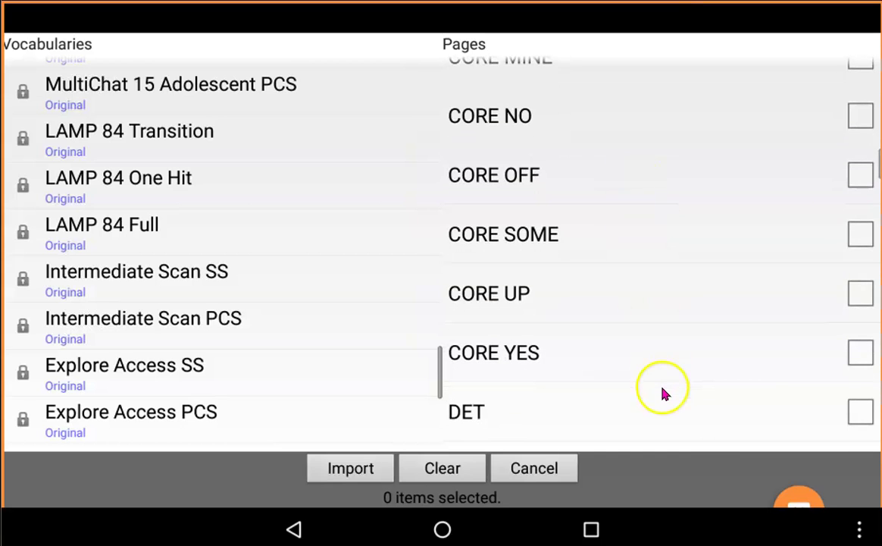
drag(670, 339, 636, 134)
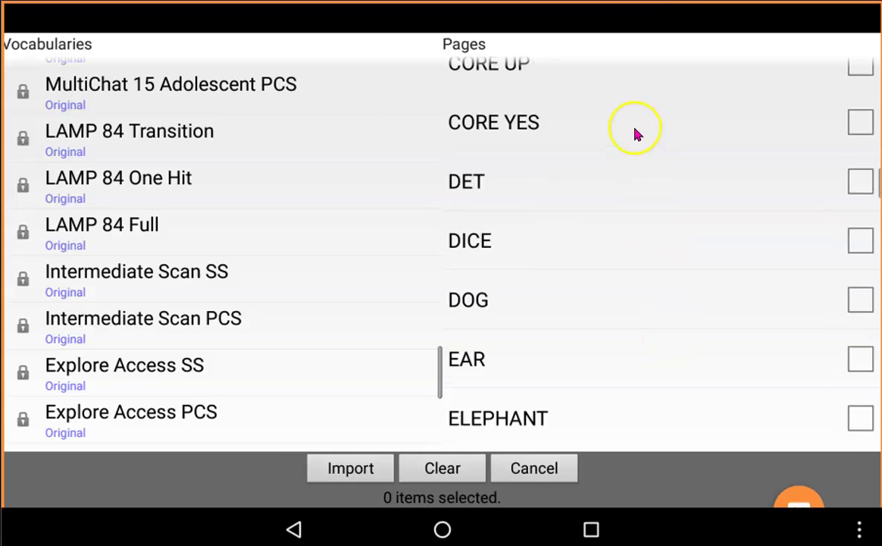
drag(657, 385, 638, 136)
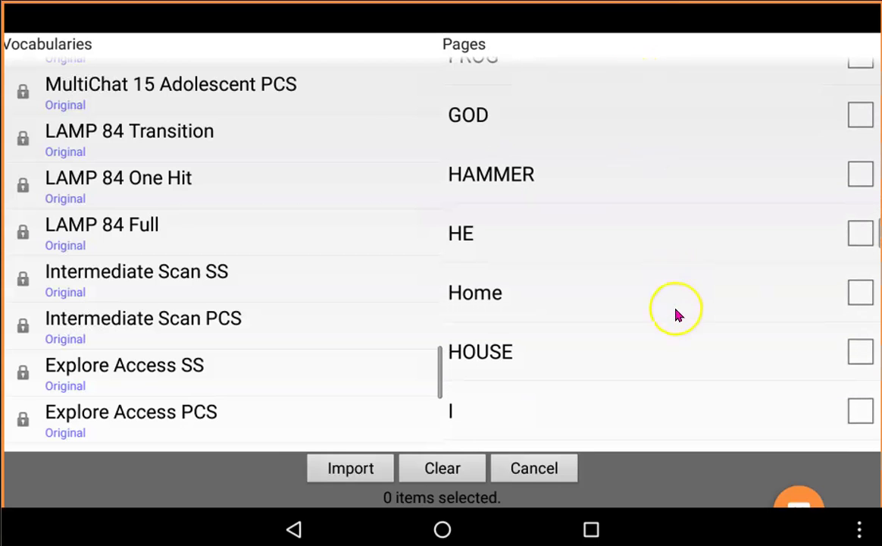
drag(668, 307, 654, 142)
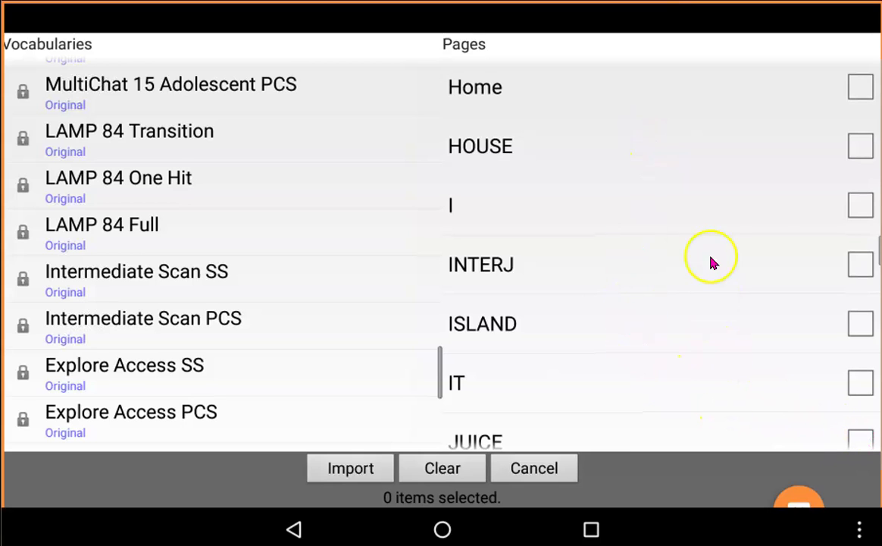
scroll(710, 235, down, 3)
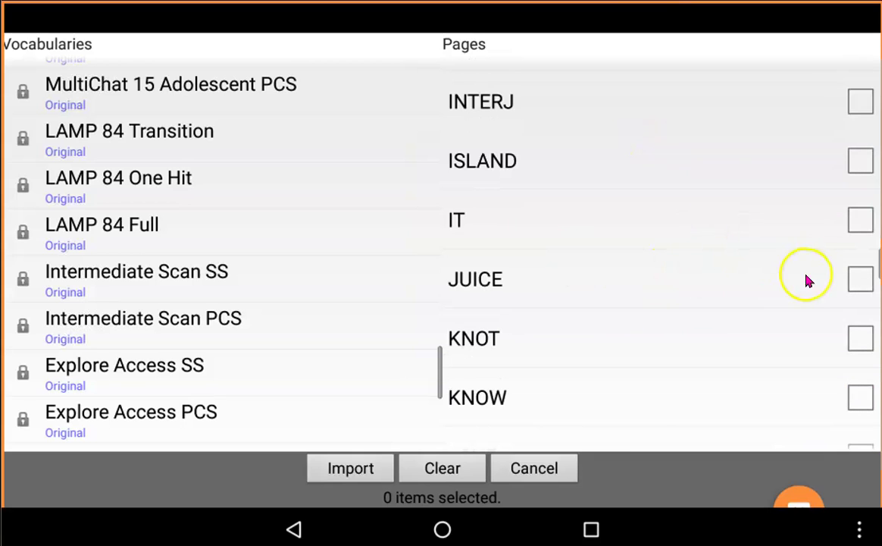
click(859, 281)
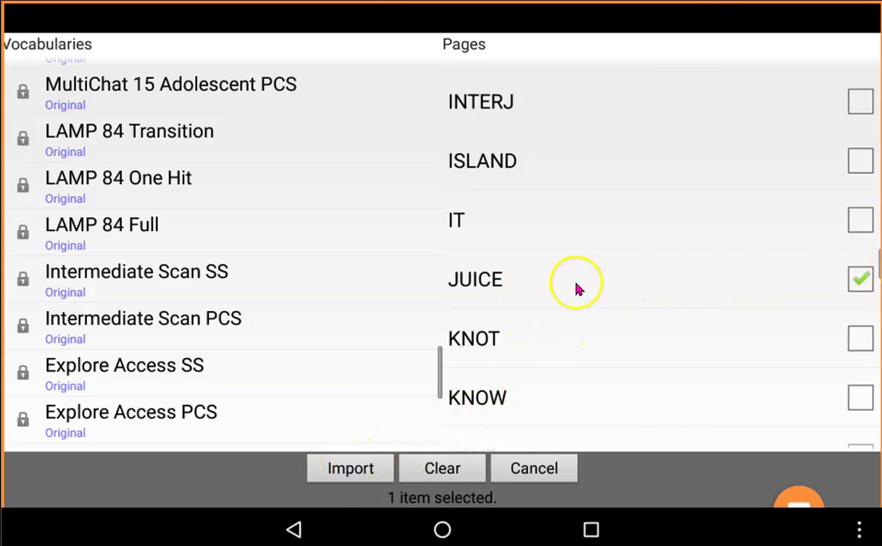
click(359, 471)
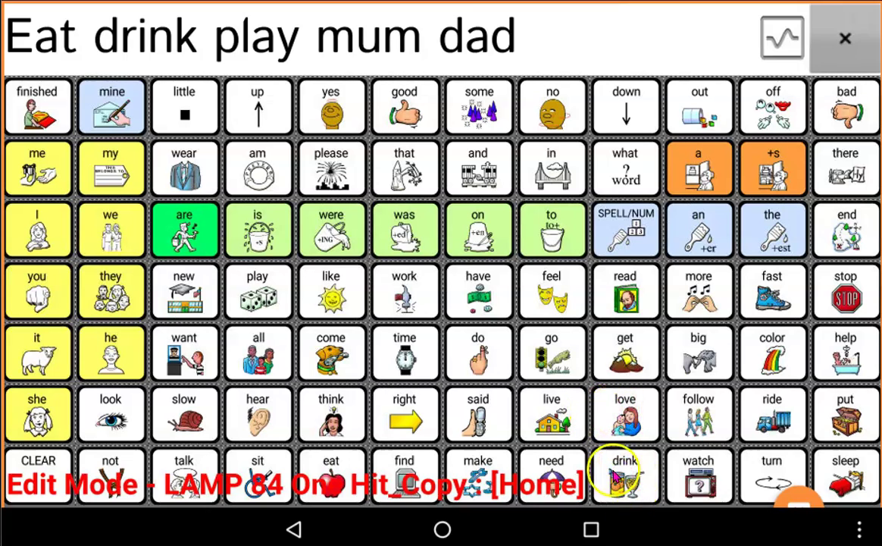
- Test the drink key, which only adds 'drink', then long-press it for its button menu
click(642, 483)
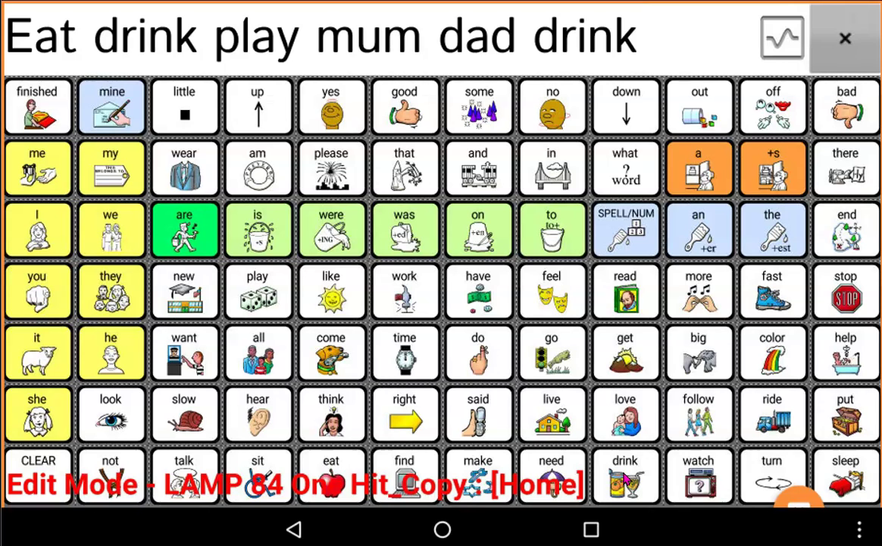
click(625, 476)
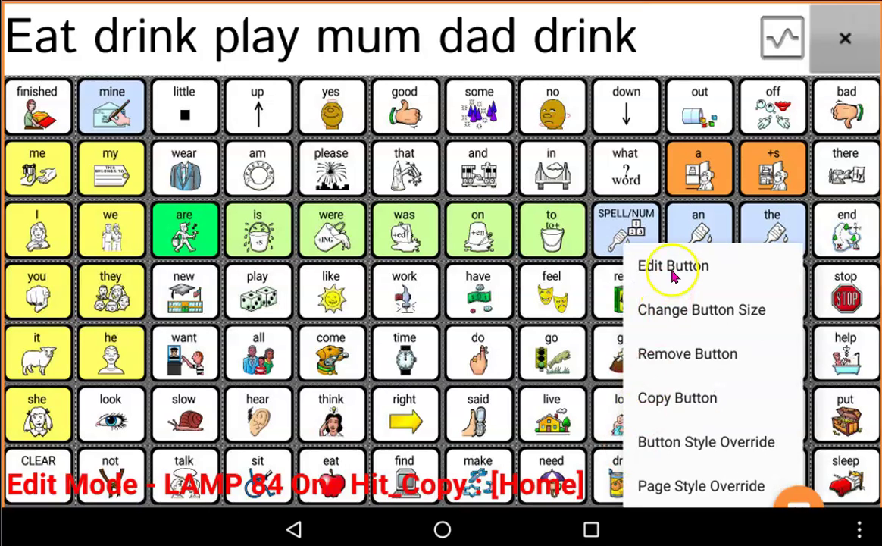
- Edit the drink button and delete its Speech Message action
click(685, 269)
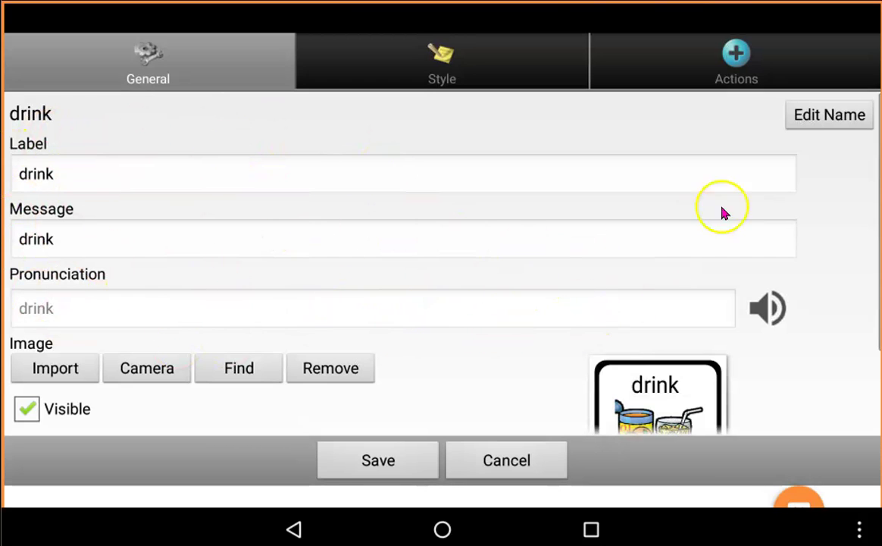
click(739, 57)
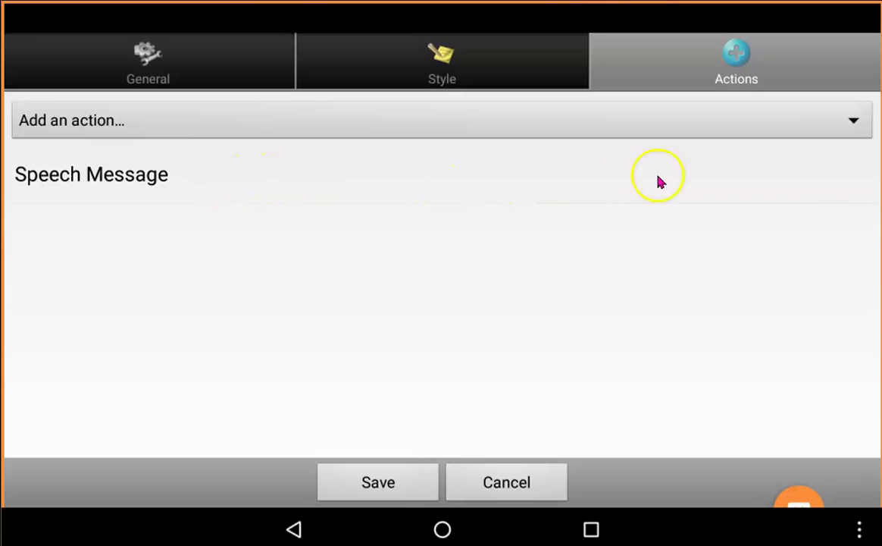
click(452, 178)
click(328, 343)
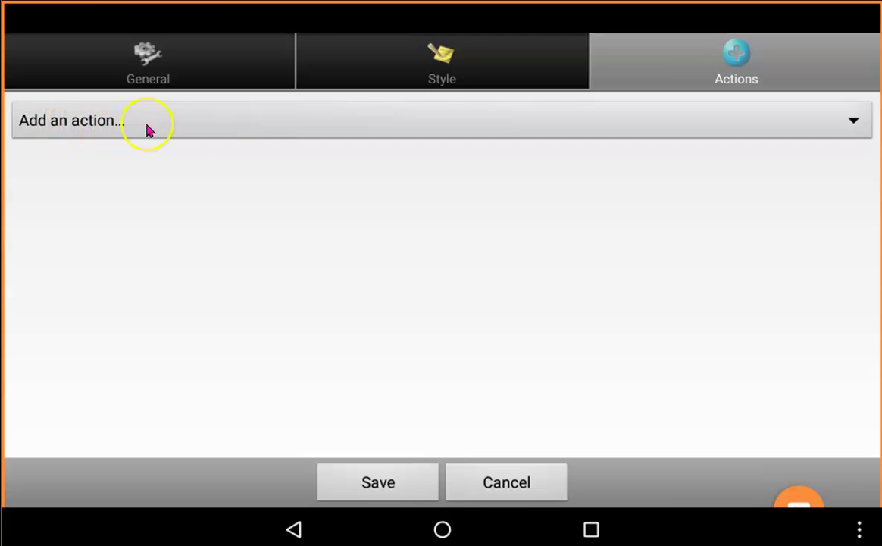
- Add a Jump to Page action to the drink button
click(233, 131)
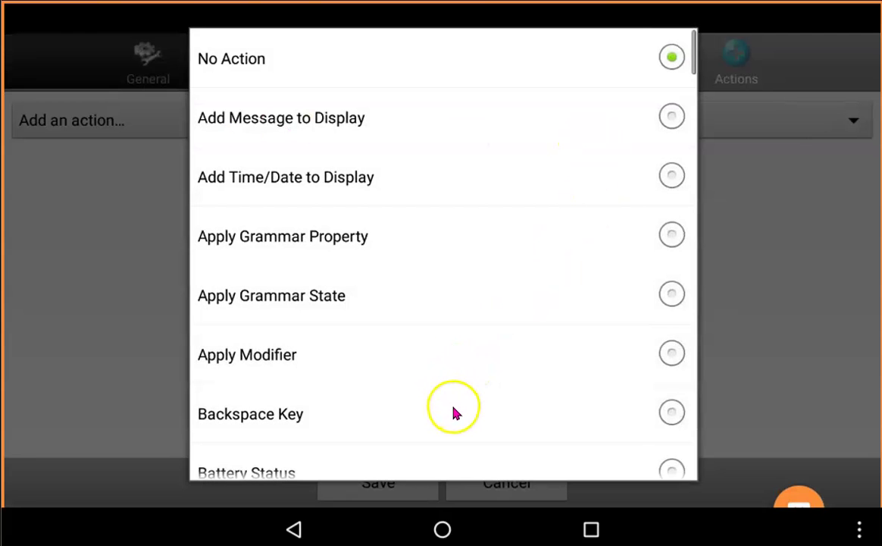
scroll(455, 238, down, 5)
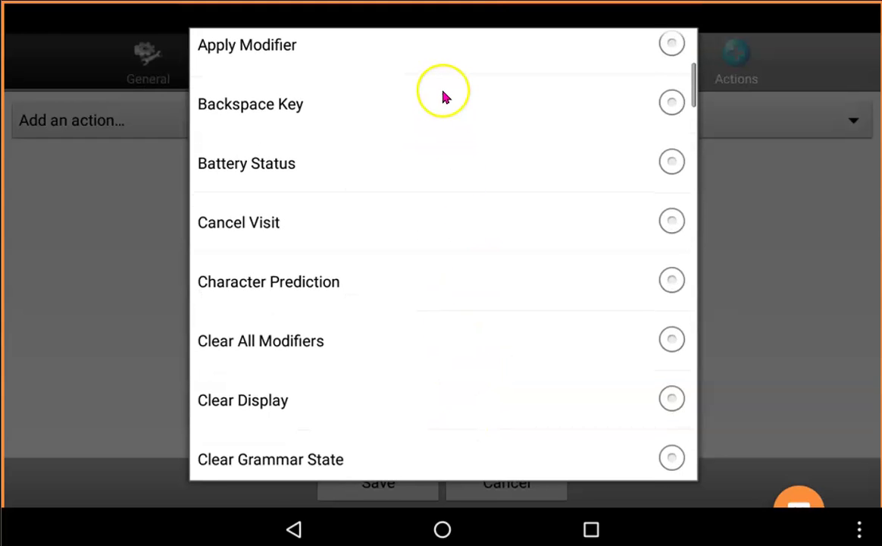
scroll(447, 122, down, 7)
scroll(477, 187, down, 3)
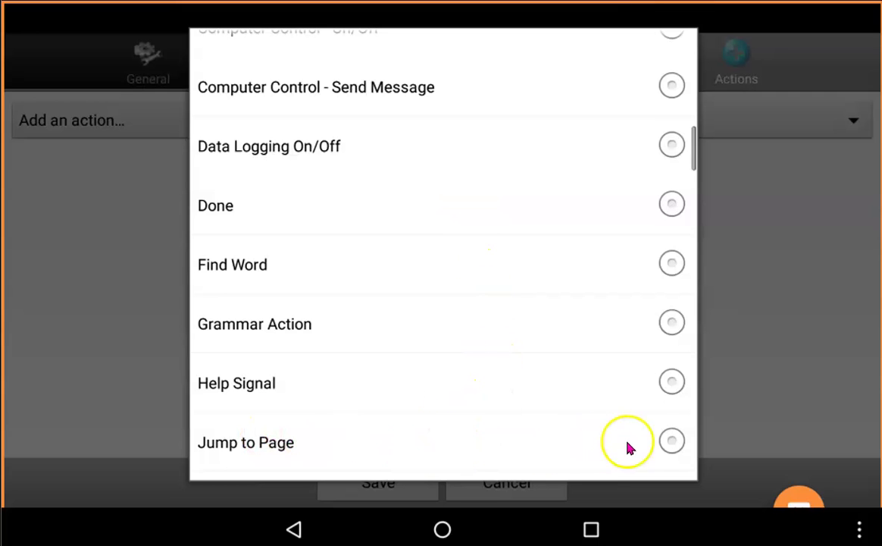
click(670, 442)
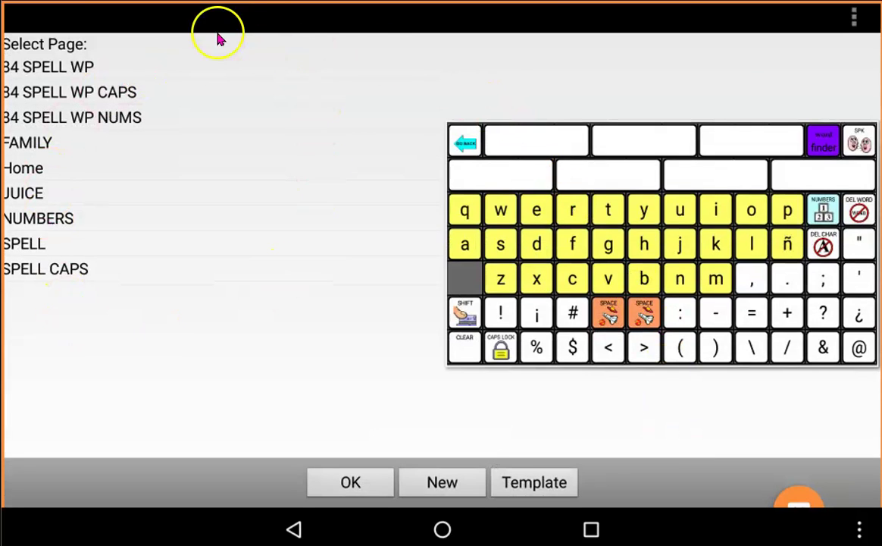
- Choose JUICE as the drink button's jump target, confirm and save the button
click(24, 195)
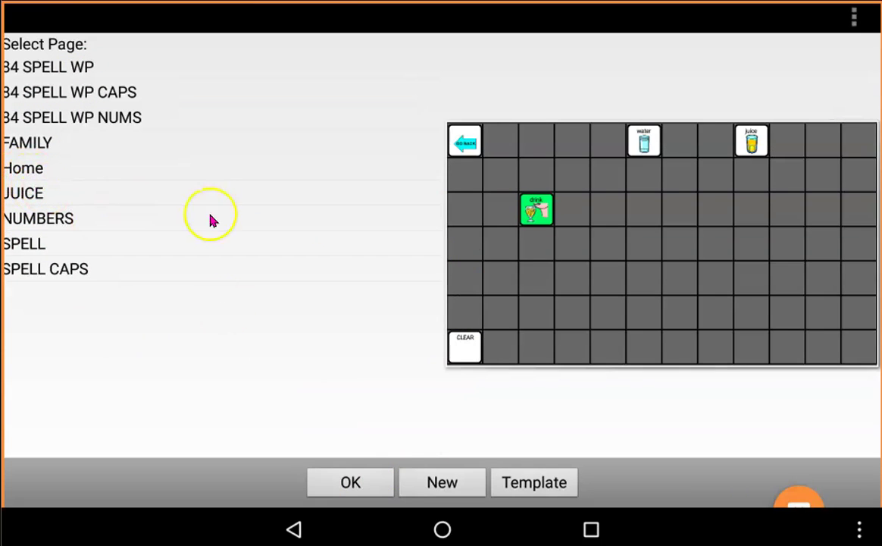
click(357, 483)
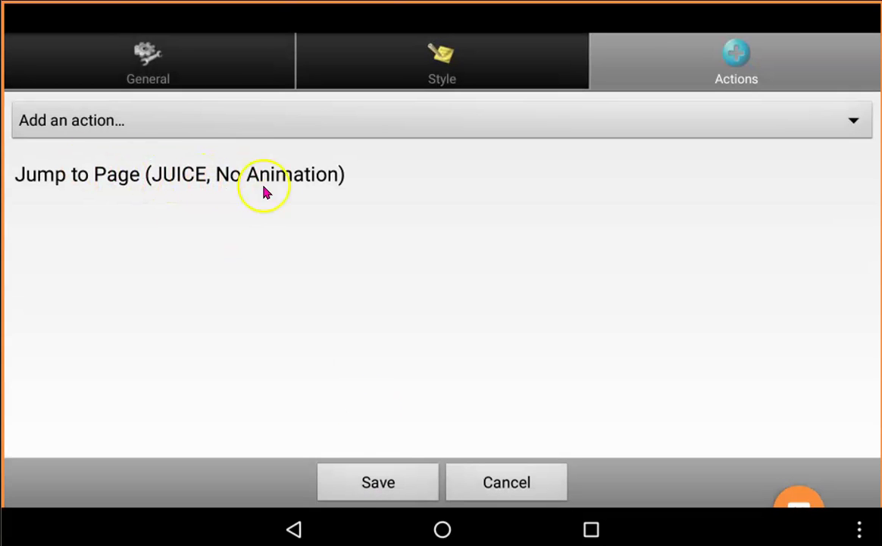
click(387, 481)
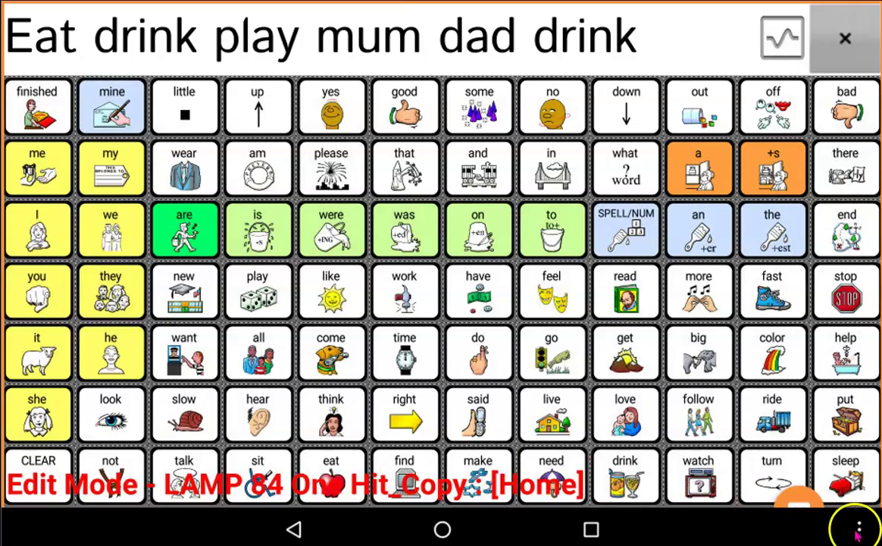
- Turn Edit Mode off from the main menu and return to the word board
click(858, 533)
click(148, 35)
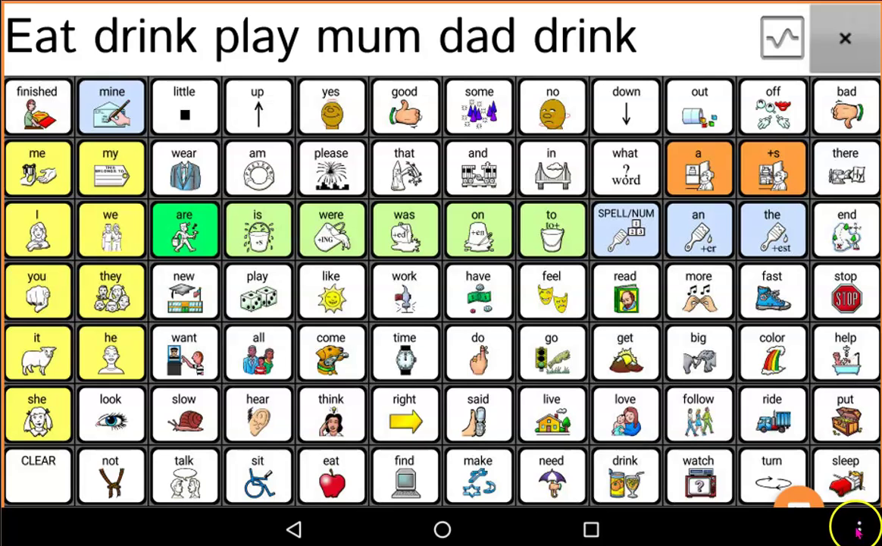
click(859, 529)
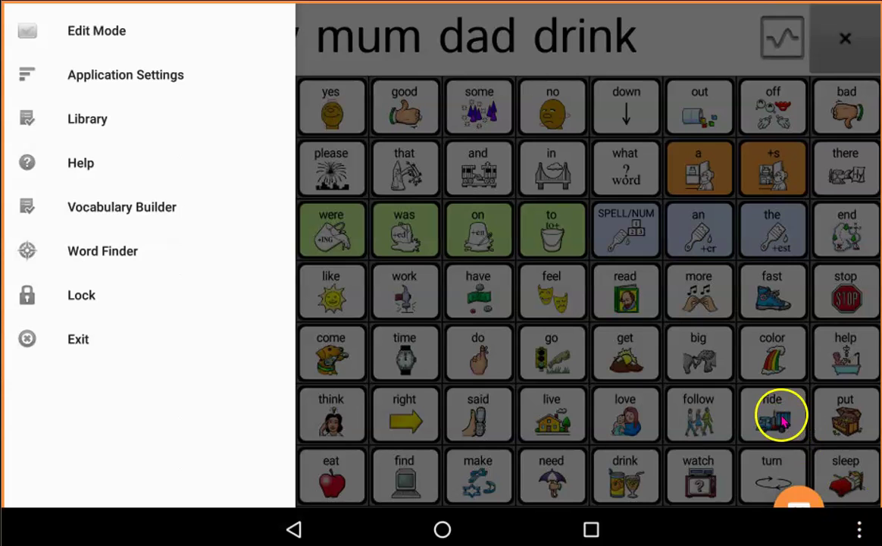
click(761, 351)
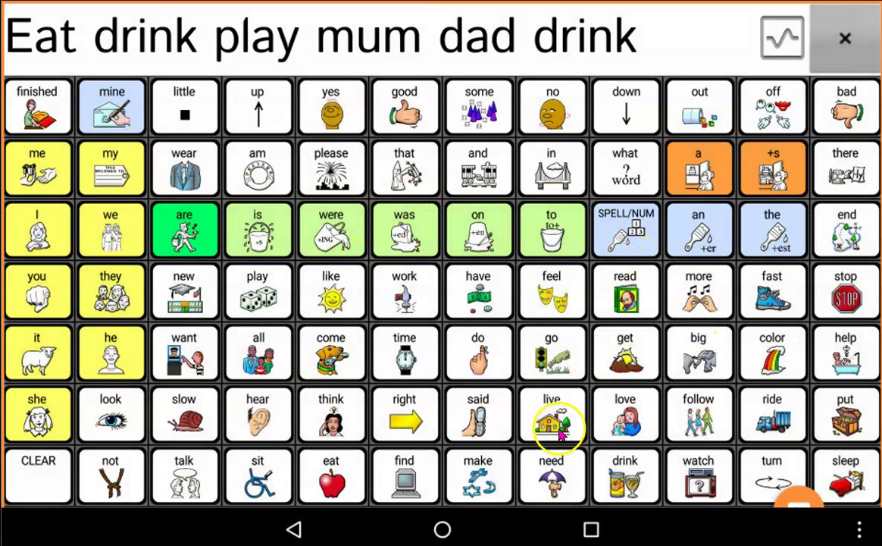
- Test go, get and the drink button, add water, then clear the message
click(546, 343)
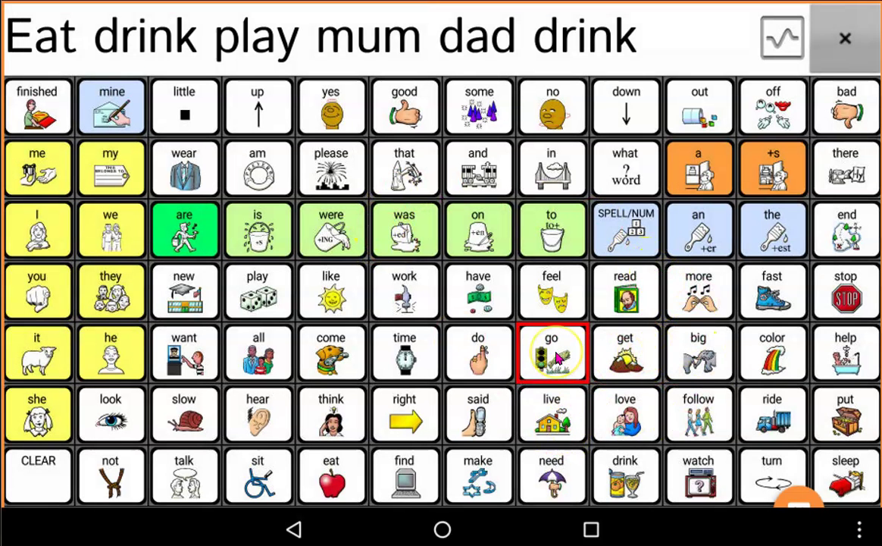
click(630, 346)
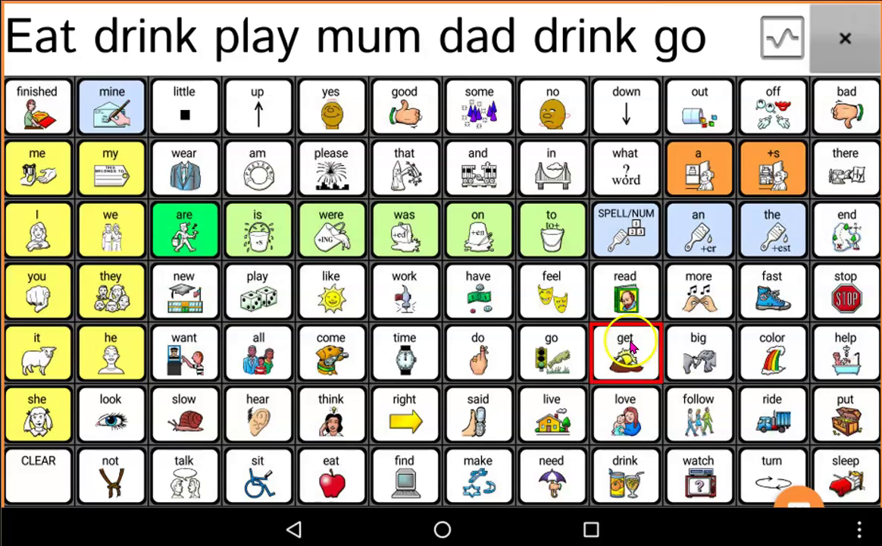
click(629, 480)
click(182, 226)
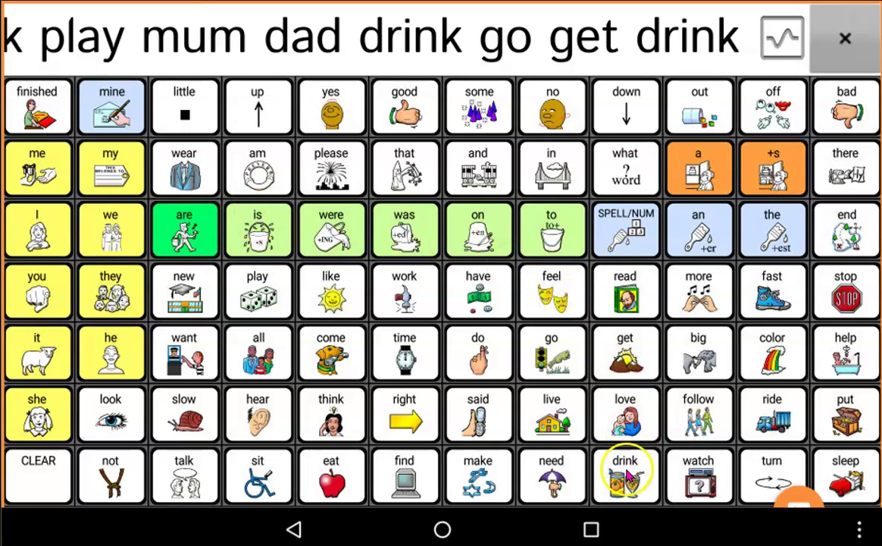
click(624, 476)
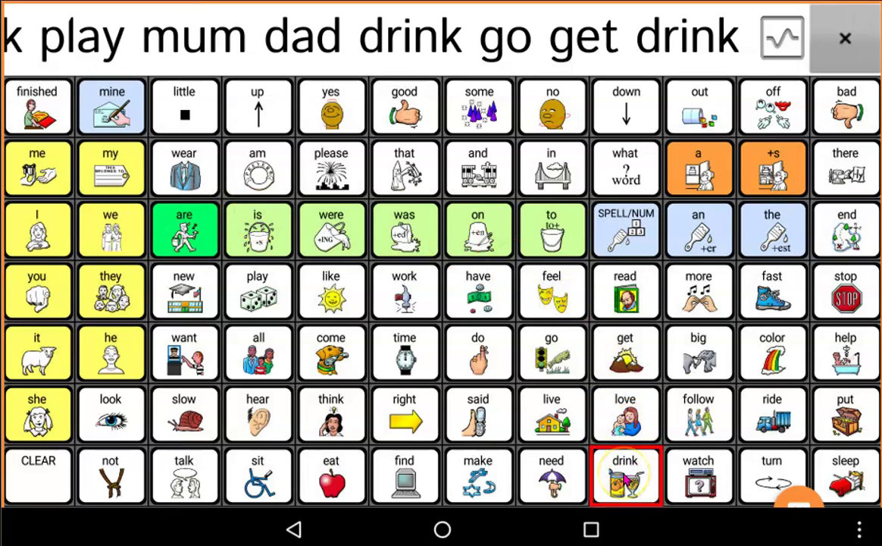
click(416, 114)
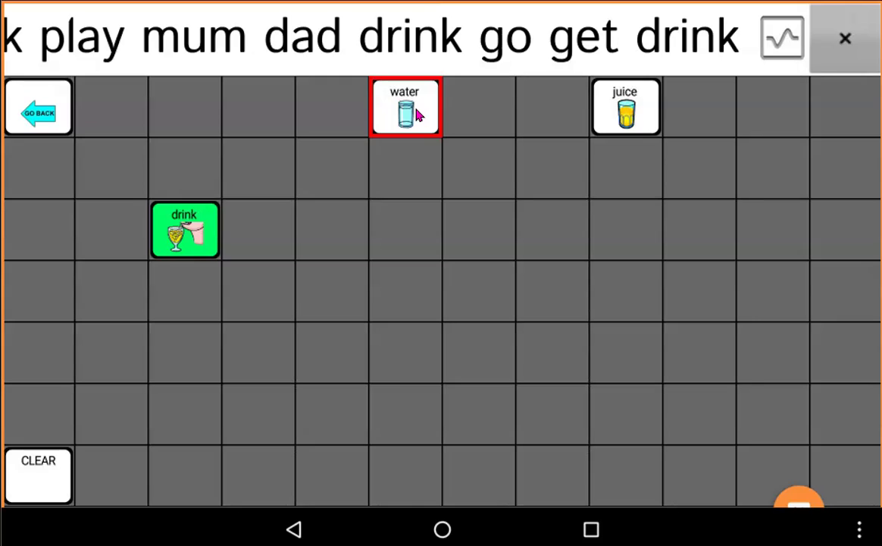
click(47, 474)
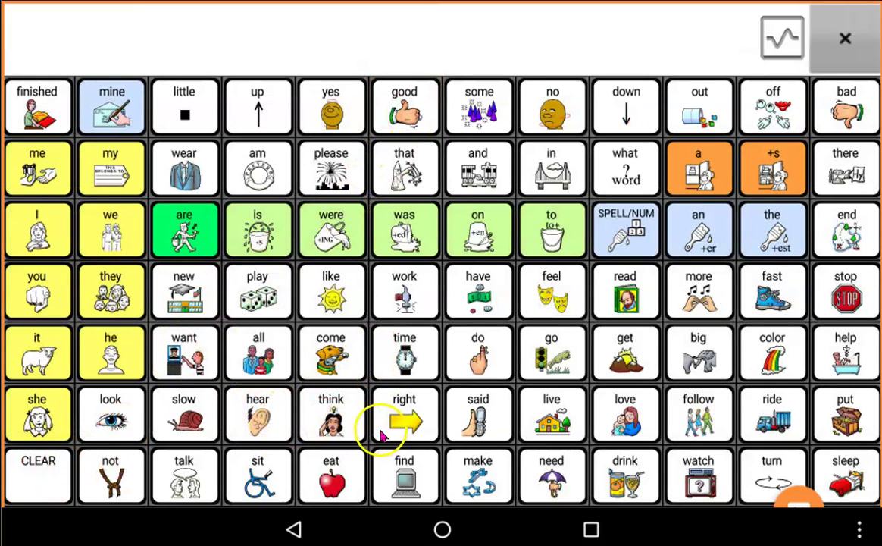
- Say 'like juice', hear drink speak 'Drink', add water, then clear the message bar
click(343, 285)
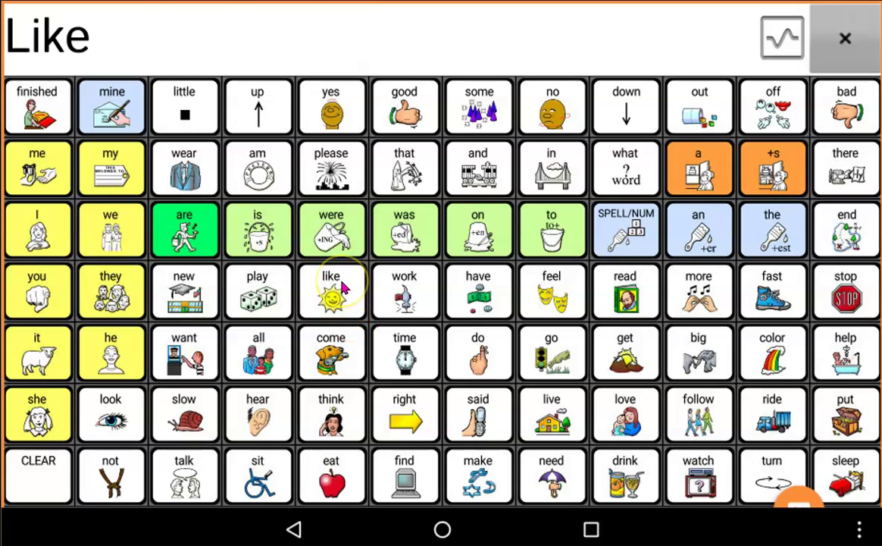
click(631, 479)
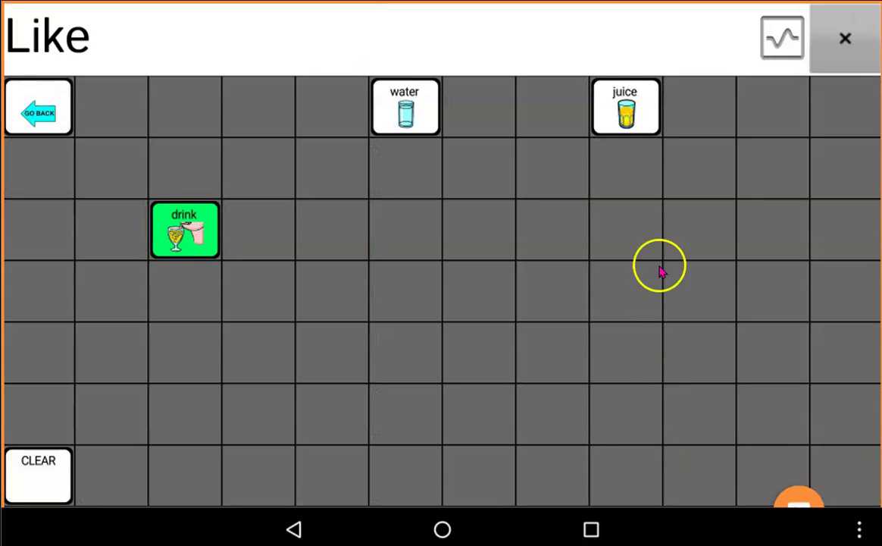
click(646, 100)
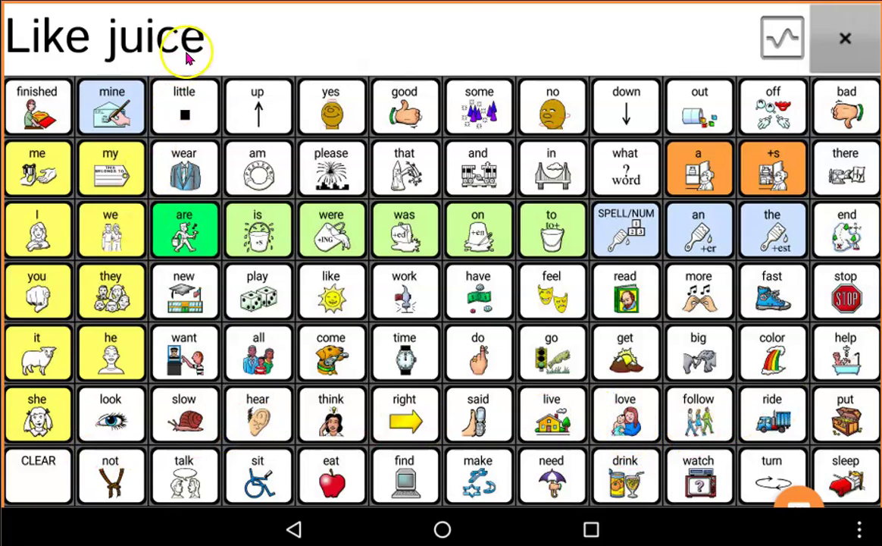
click(630, 474)
click(182, 228)
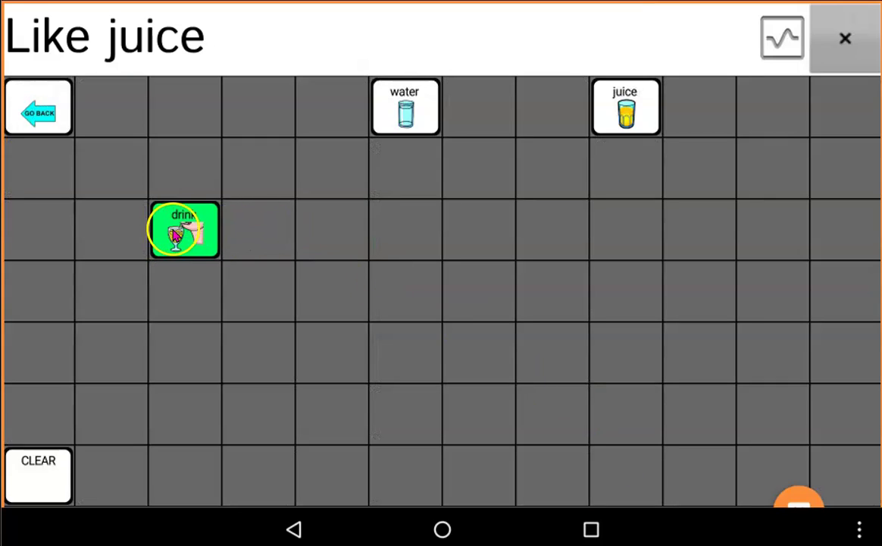
click(634, 477)
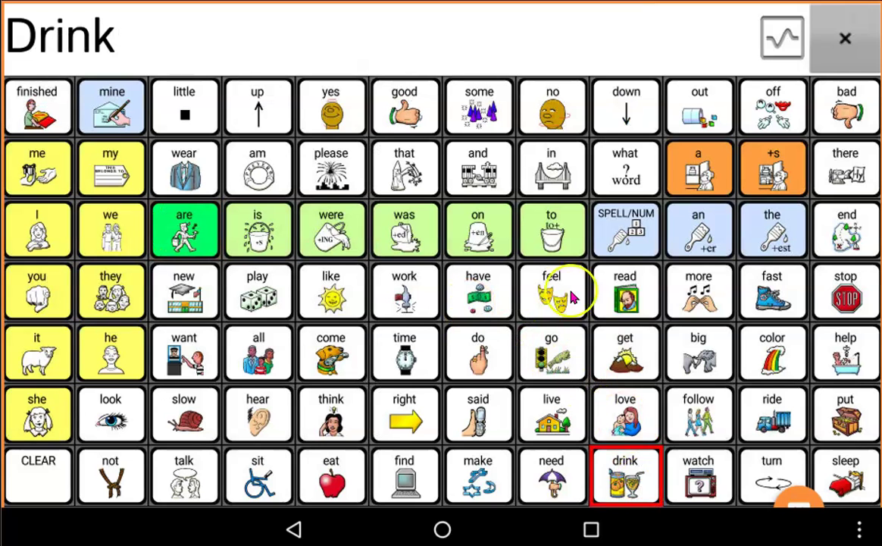
click(435, 108)
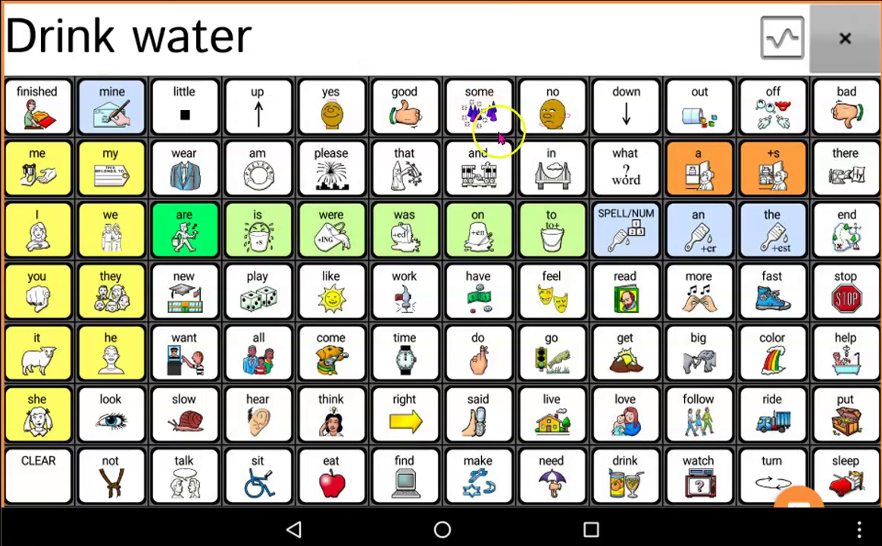
click(38, 470)
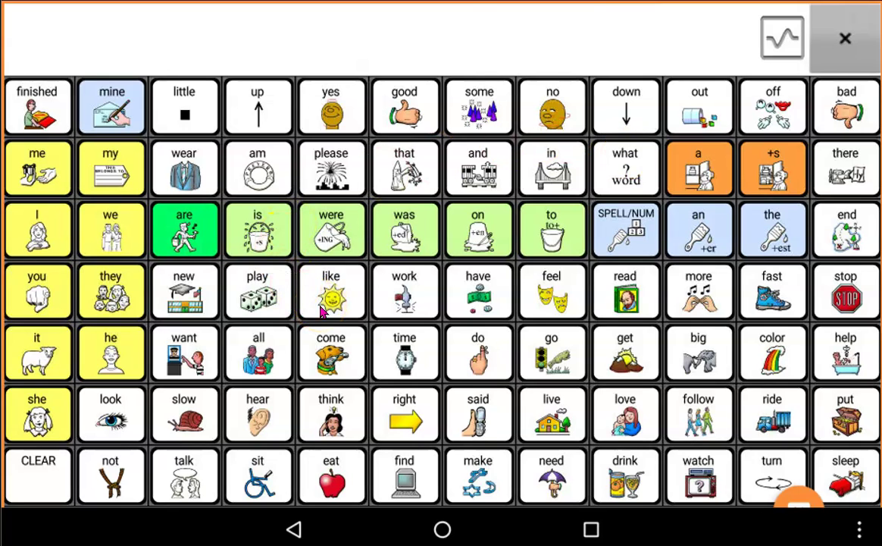
click(577, 400)
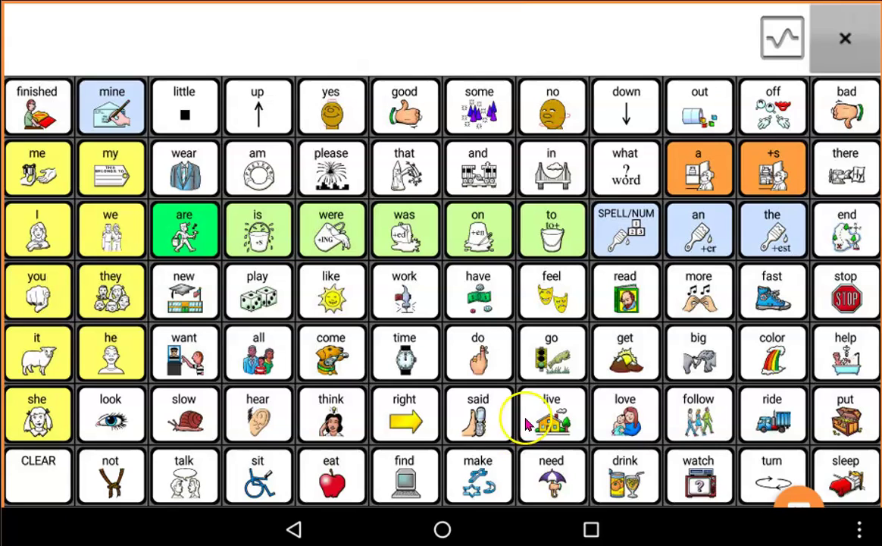
click(638, 471)
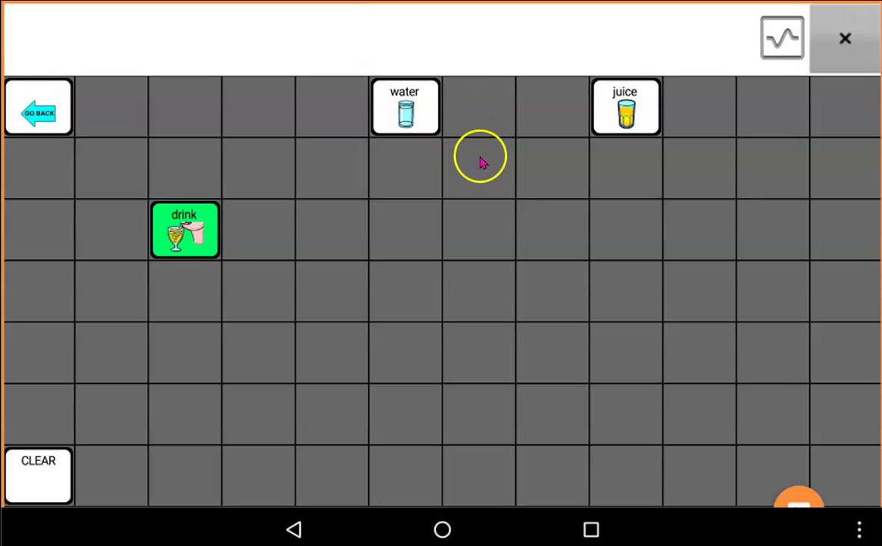
click(48, 104)
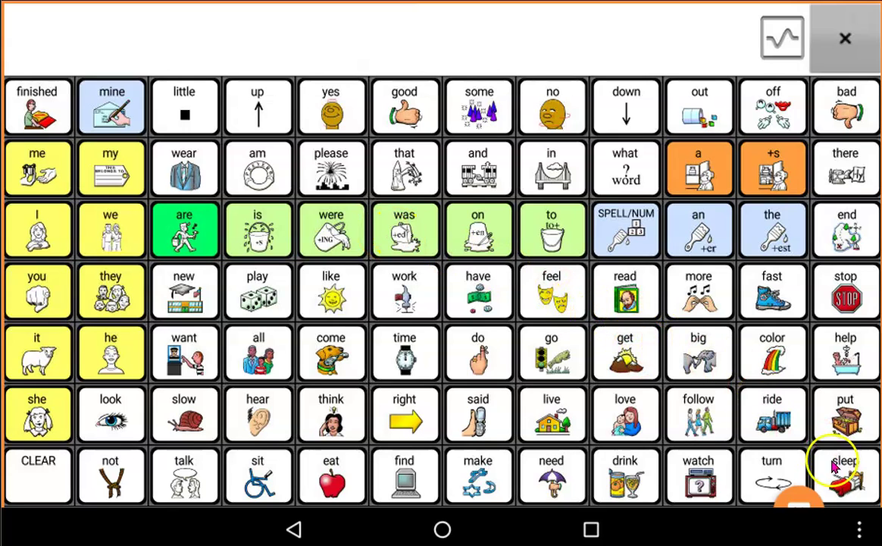
- Re-enter Edit Mode and open the Pages list showing all 9 pages, including JUICE
click(861, 533)
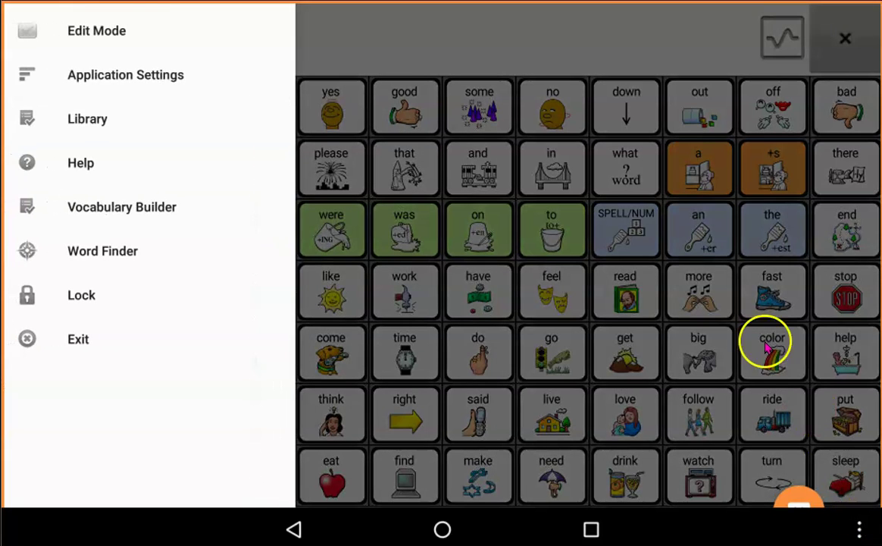
click(121, 34)
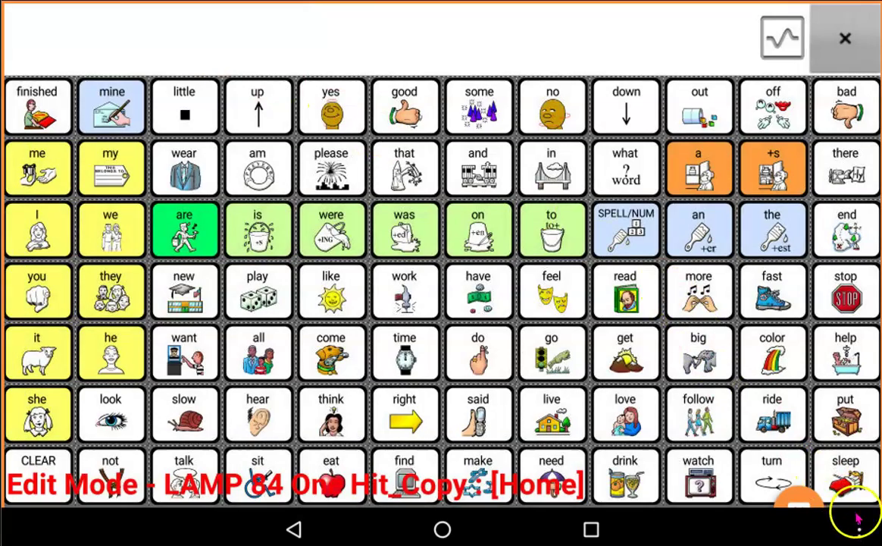
click(861, 529)
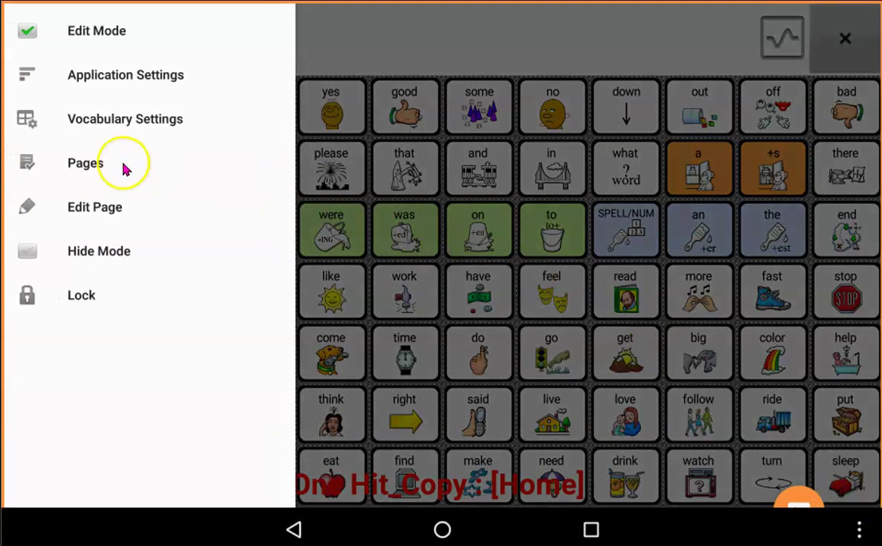
click(80, 164)
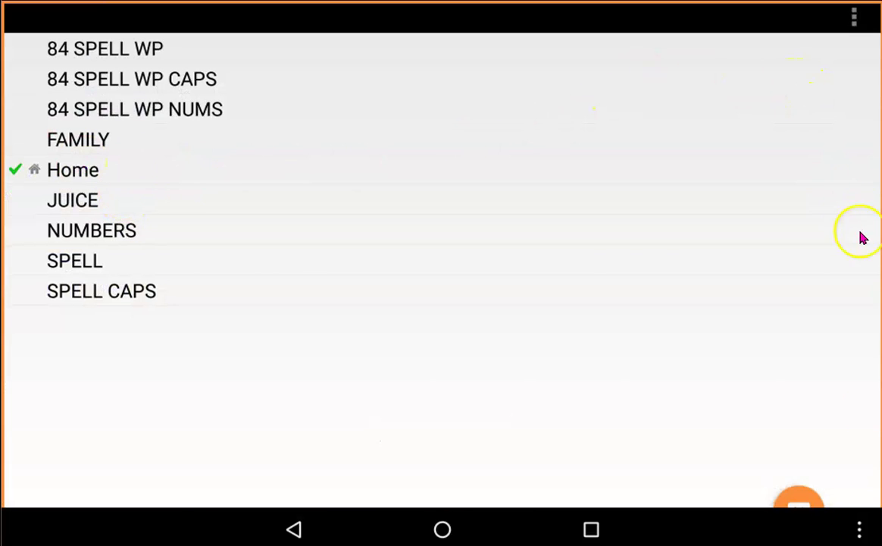
- Open the page Import screen and scroll the Vocabularies list to LAMP 84 Transition
click(860, 529)
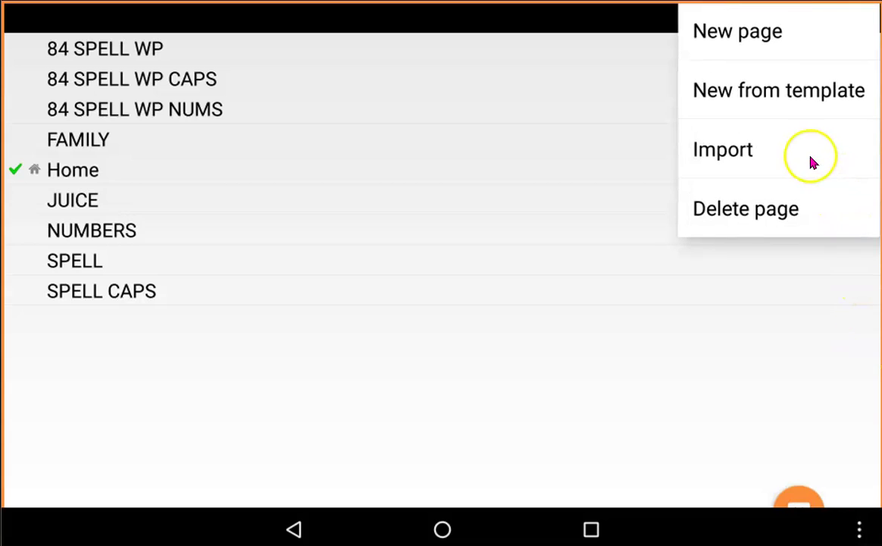
click(809, 163)
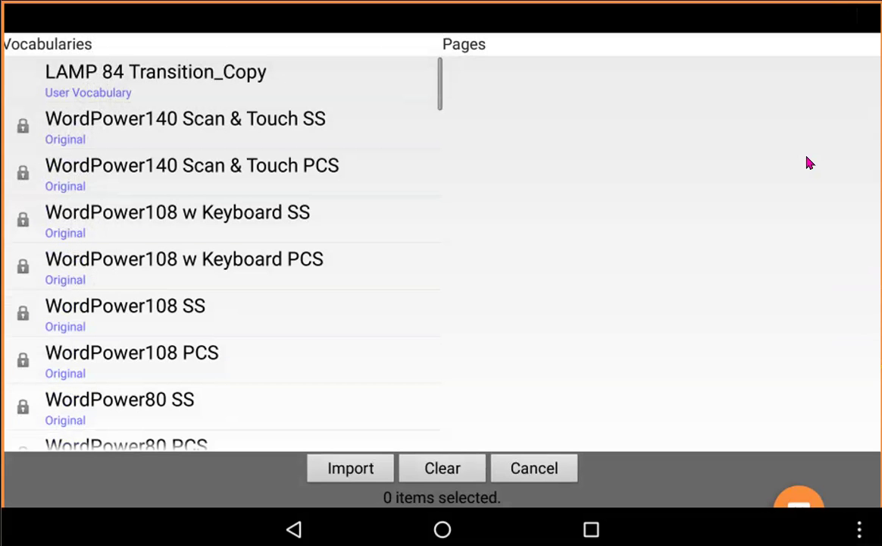
scroll(211, 381, down, 15)
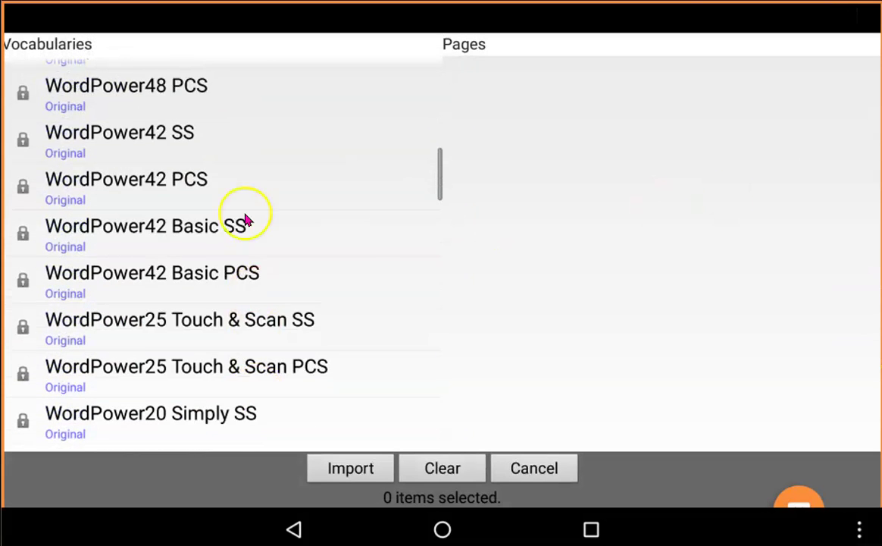
scroll(250, 179, down, 8)
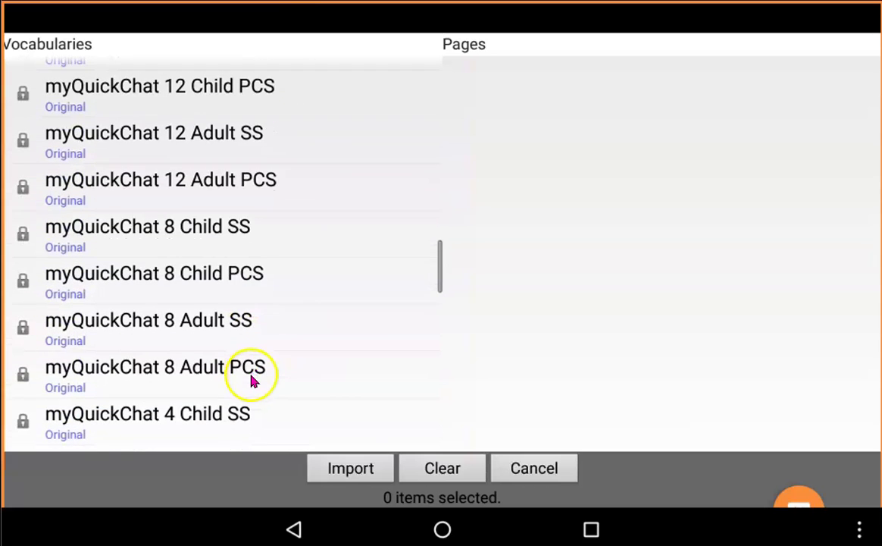
scroll(246, 142, down, 5)
scroll(246, 118, down, 6)
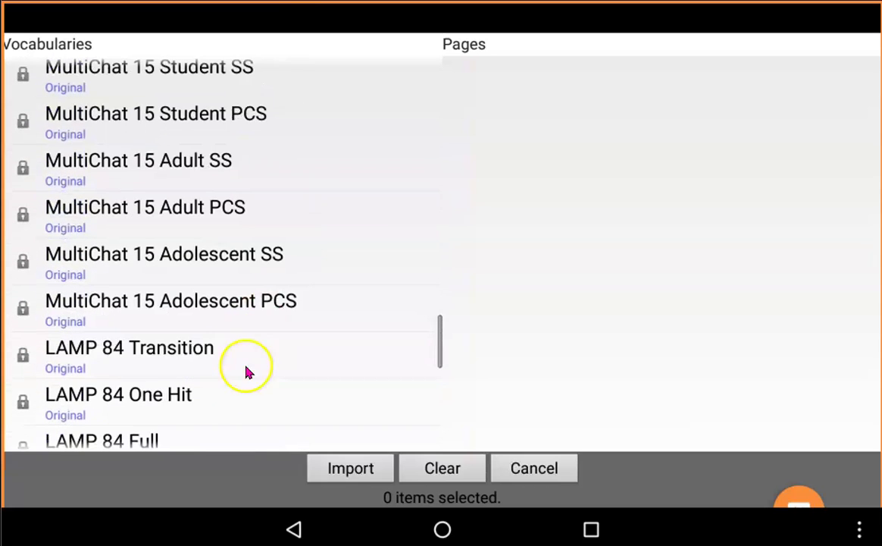
scroll(219, 232, down, 7)
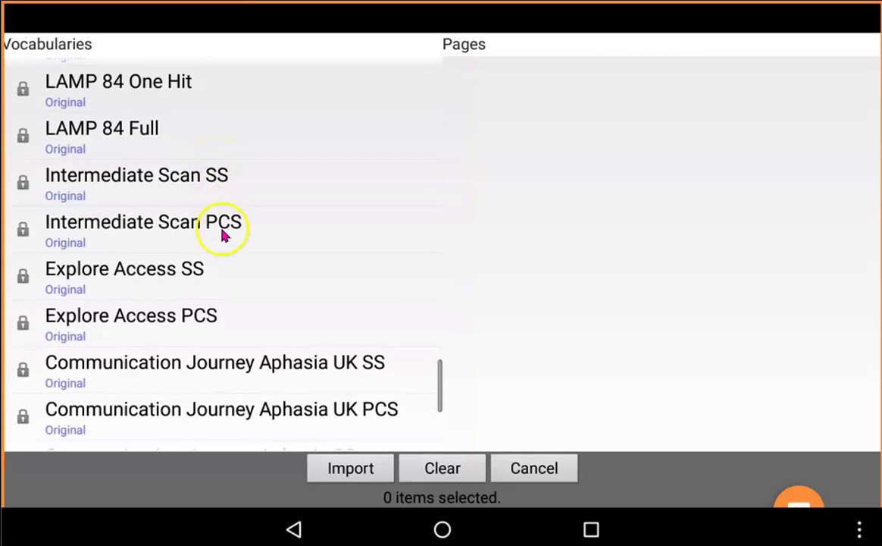
scroll(225, 246, up, 2)
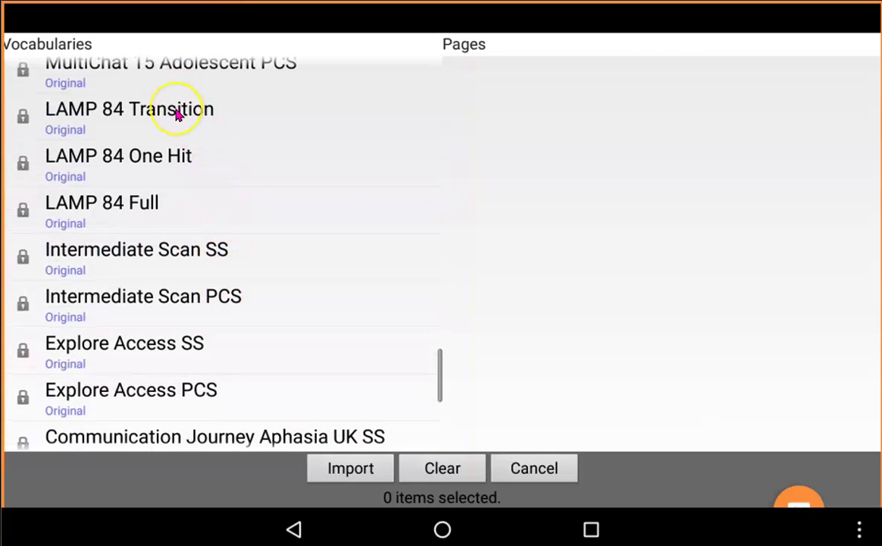
- Open LAMP 84 Transition's pages and tick ADVERB, APPLE, BATH, BED, BOOK and CHAIR
click(177, 114)
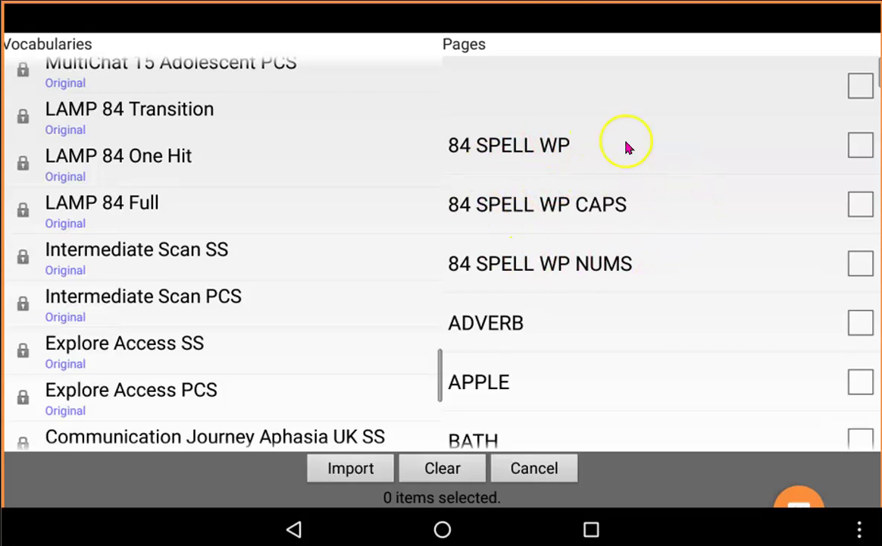
click(857, 324)
click(853, 382)
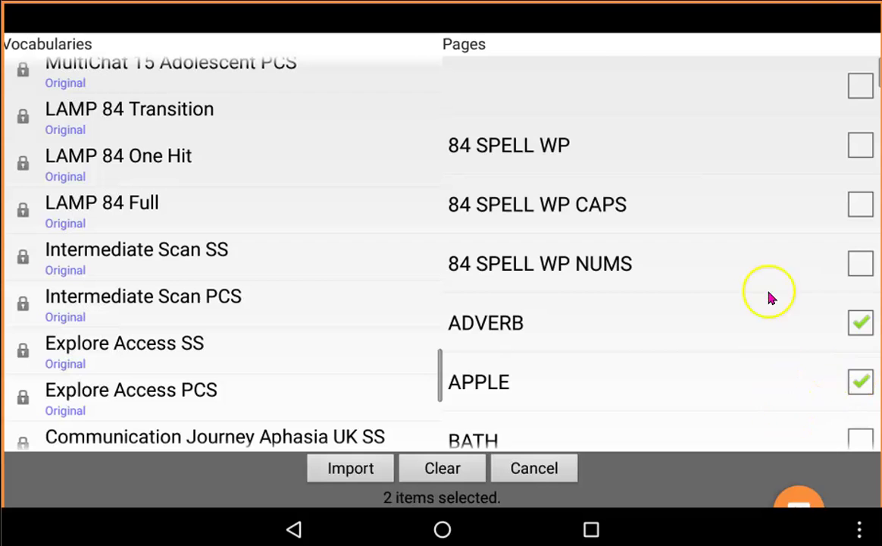
scroll(832, 374, down, 3)
scroll(831, 374, down, 2)
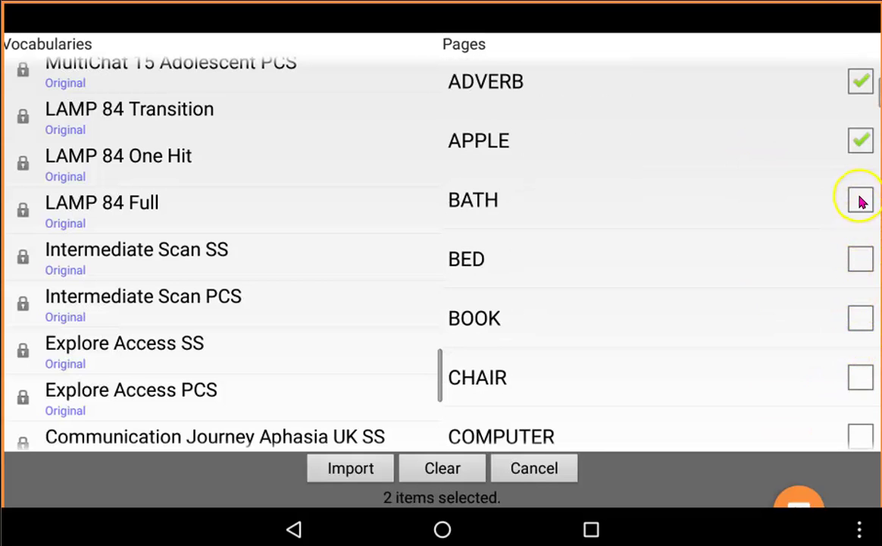
click(862, 199)
click(861, 259)
click(861, 317)
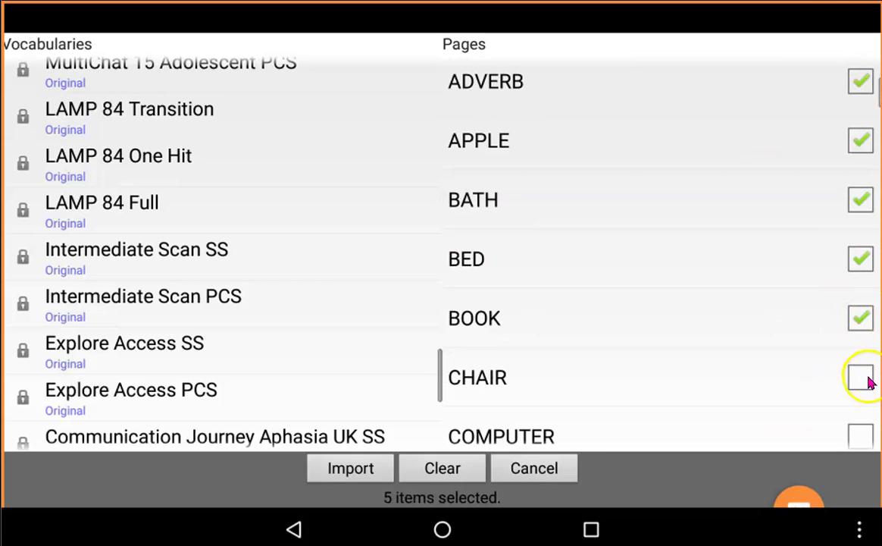
click(861, 376)
- Tick COMPUTER, CONJ, CORE BAD, CORE DOWN, CORE FINISH and CORE GOOD for import
scroll(739, 181, down, 5)
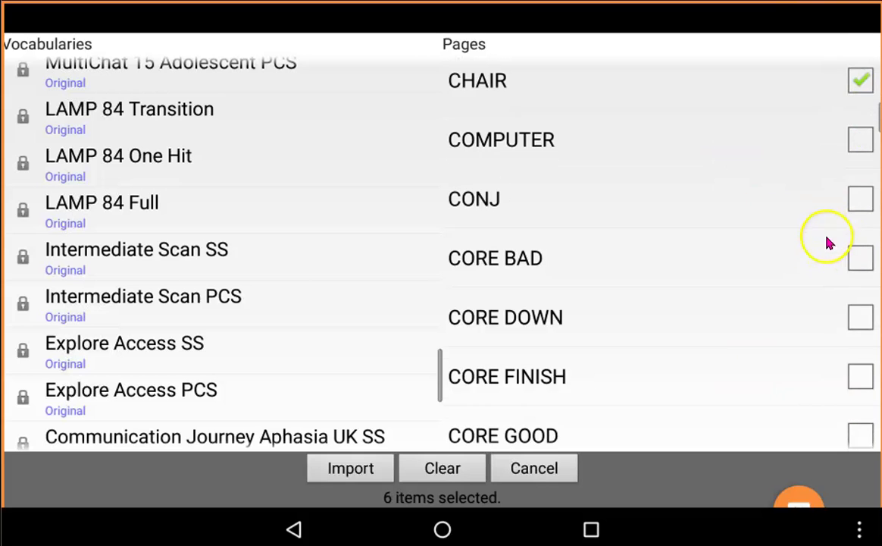
click(861, 136)
click(862, 199)
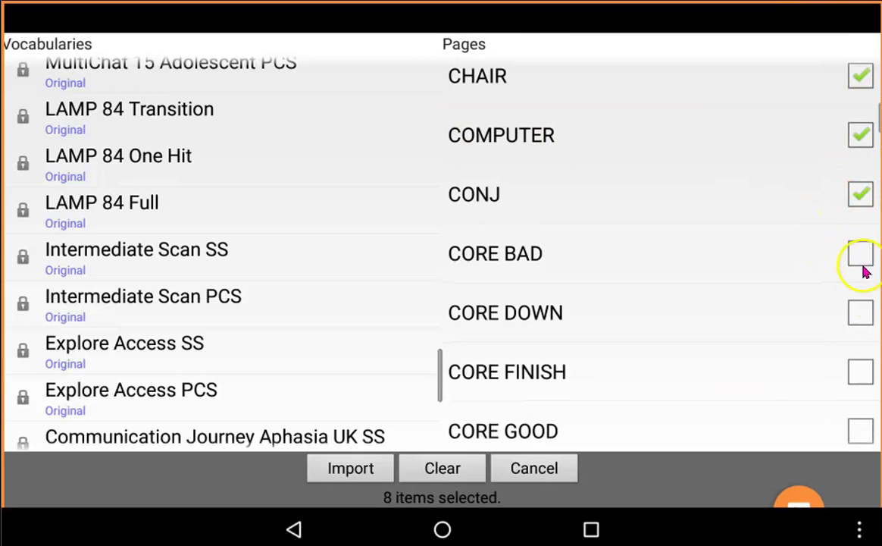
click(862, 254)
click(862, 314)
click(862, 375)
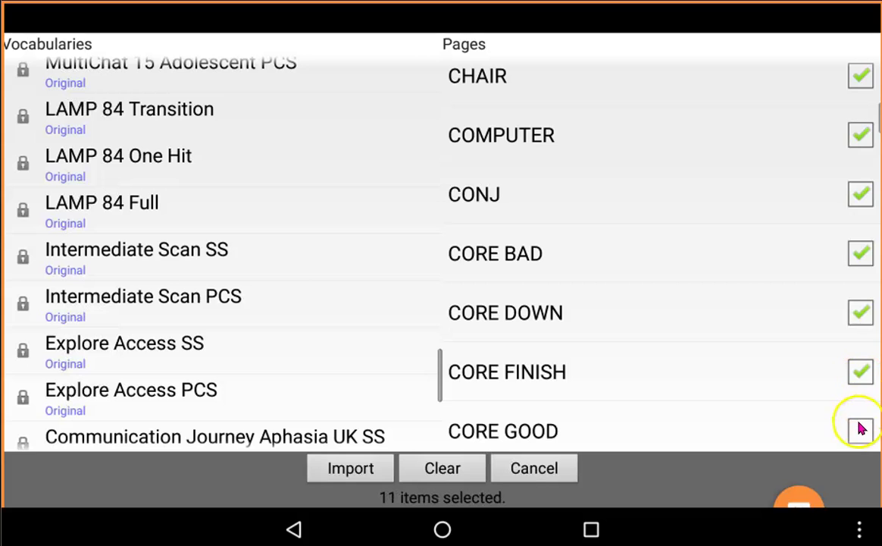
click(861, 429)
- Tick CORE HOT, CORE LITTLE, CORE MINE, CORE NO and CORE OFF, completing 17 pages
scroll(721, 133, down, 1)
scroll(720, 133, down, 5)
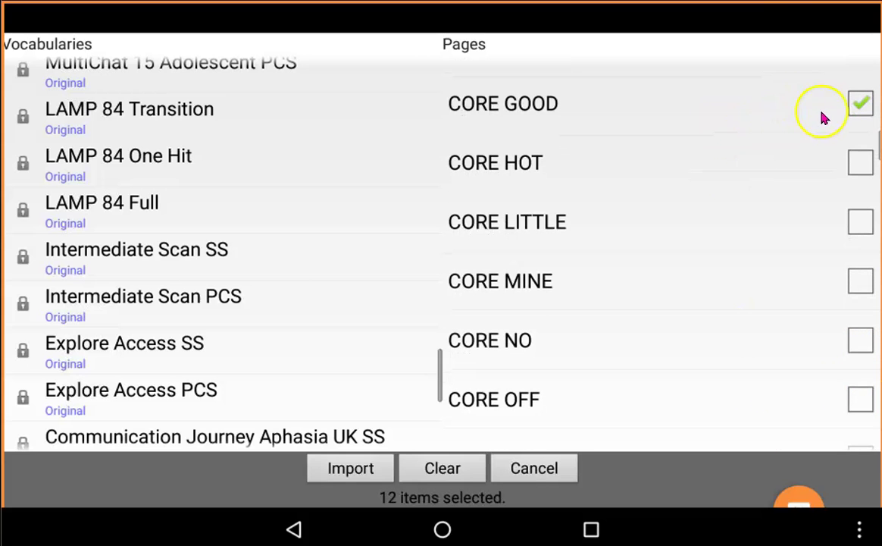
click(862, 161)
click(862, 224)
click(861, 281)
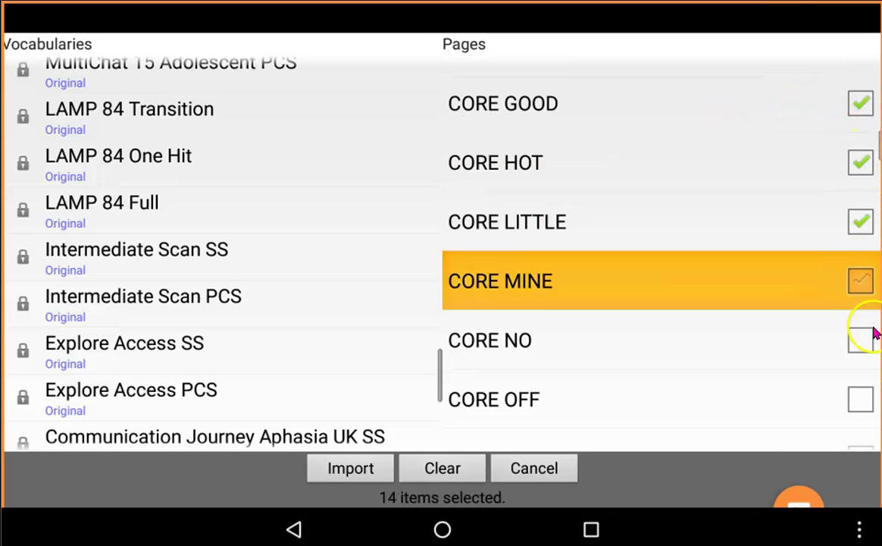
click(861, 339)
click(863, 400)
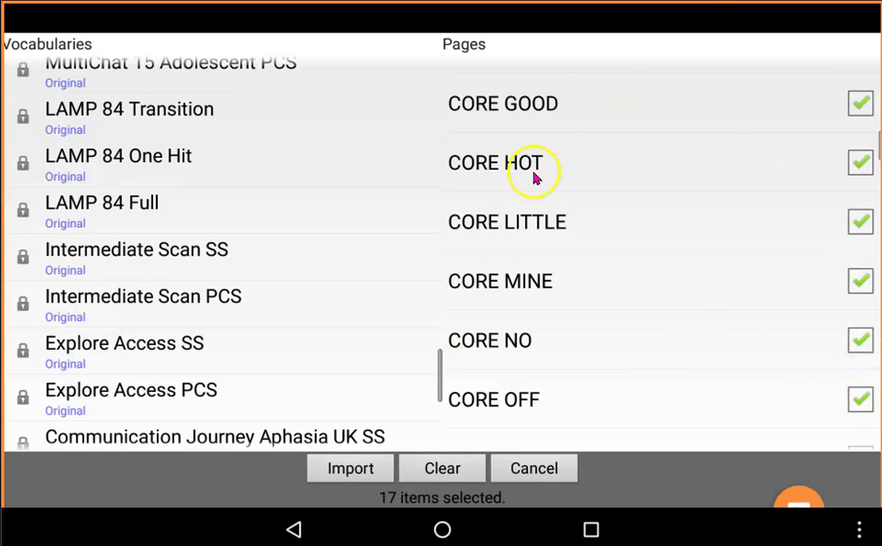
- Import the 17 selected LAMP 84 Transition pages into the One Hit copy
click(351, 469)
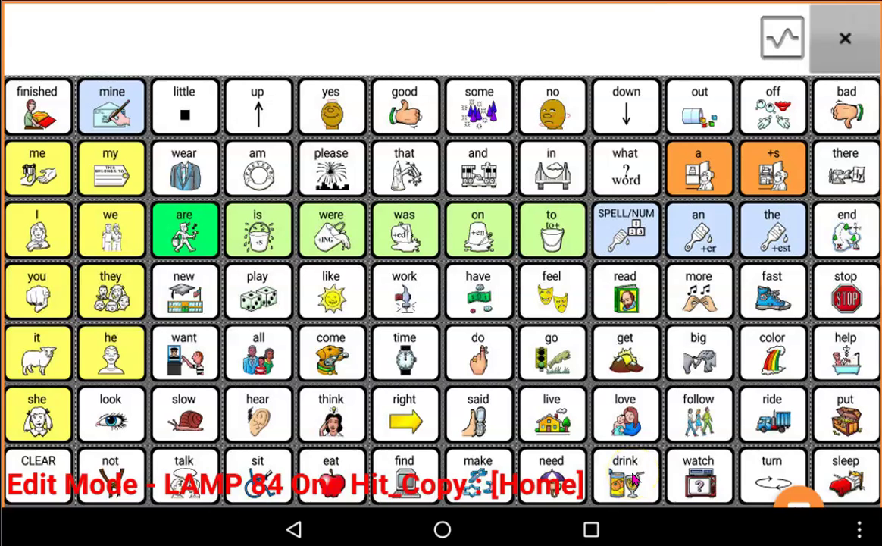
- Edit the drink button and remove its Jump to Page (JUICE) action
click(633, 479)
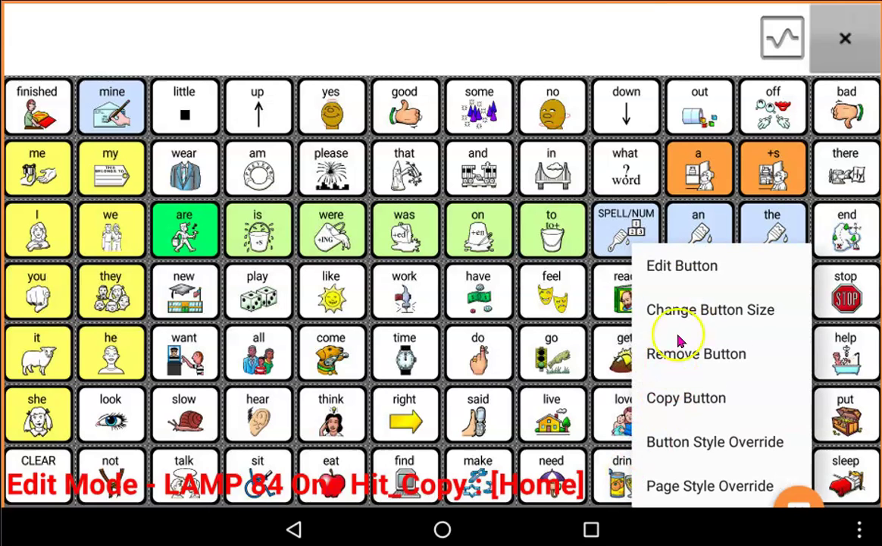
click(687, 263)
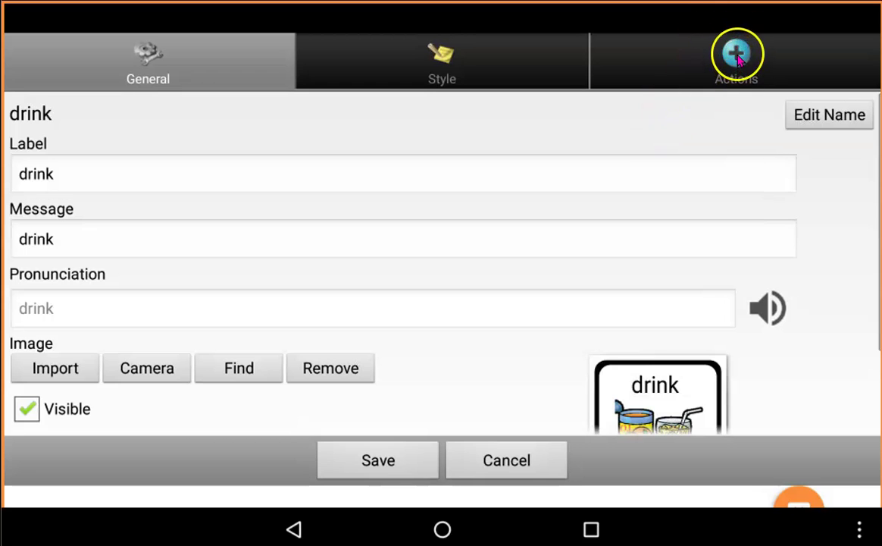
click(738, 60)
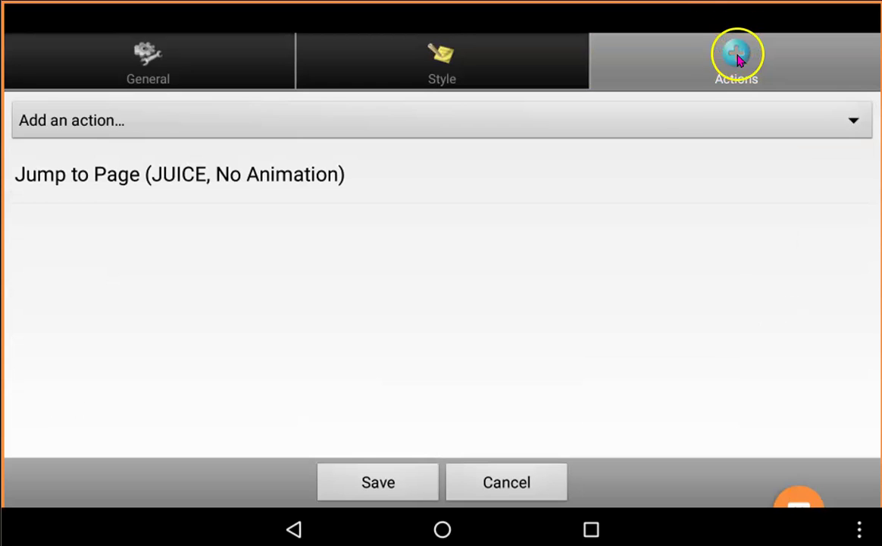
click(398, 180)
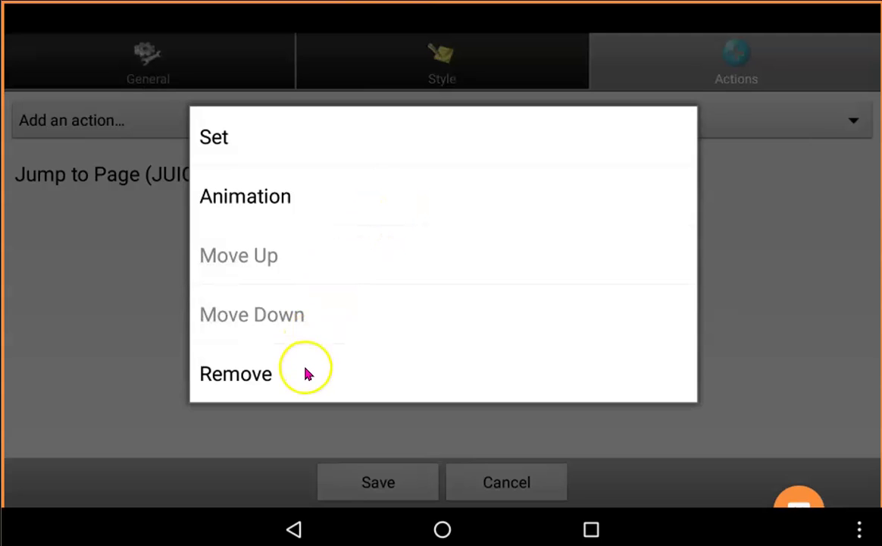
click(307, 373)
- Add a Speech Message action to the drink button
click(347, 125)
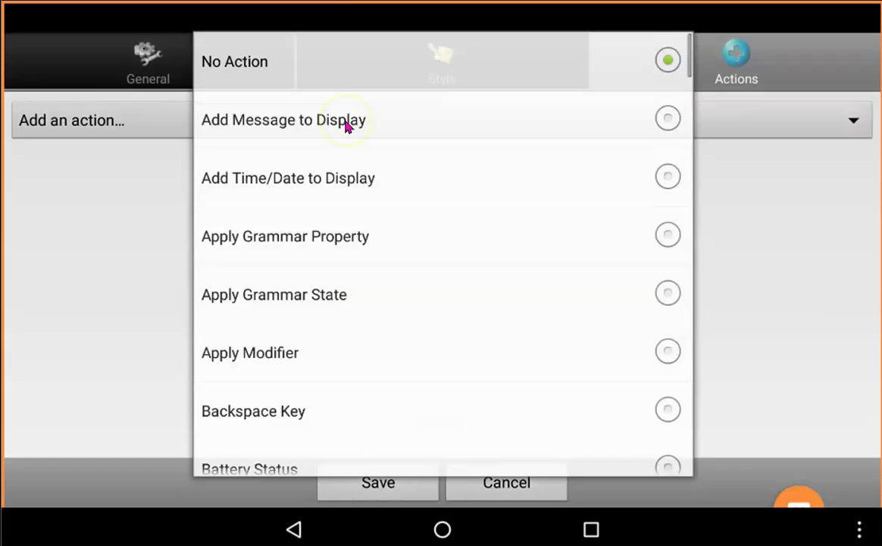
scroll(436, 275, down, 5)
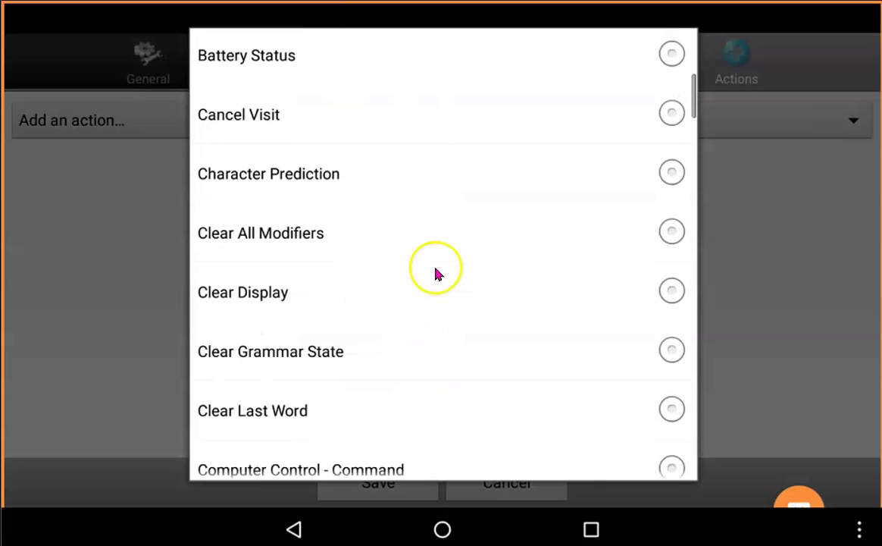
scroll(447, 311, down, 5)
scroll(492, 299, down, 5)
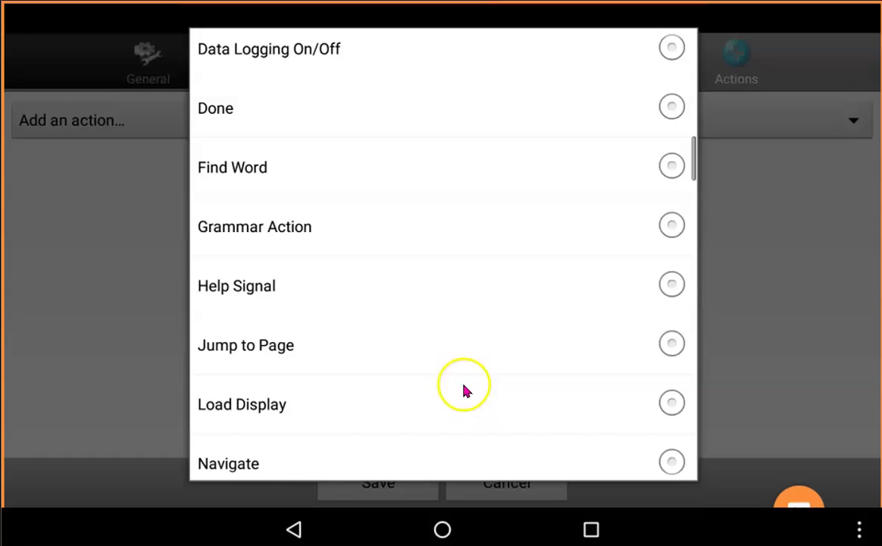
scroll(472, 266, down, 5)
scroll(440, 303, down, 5)
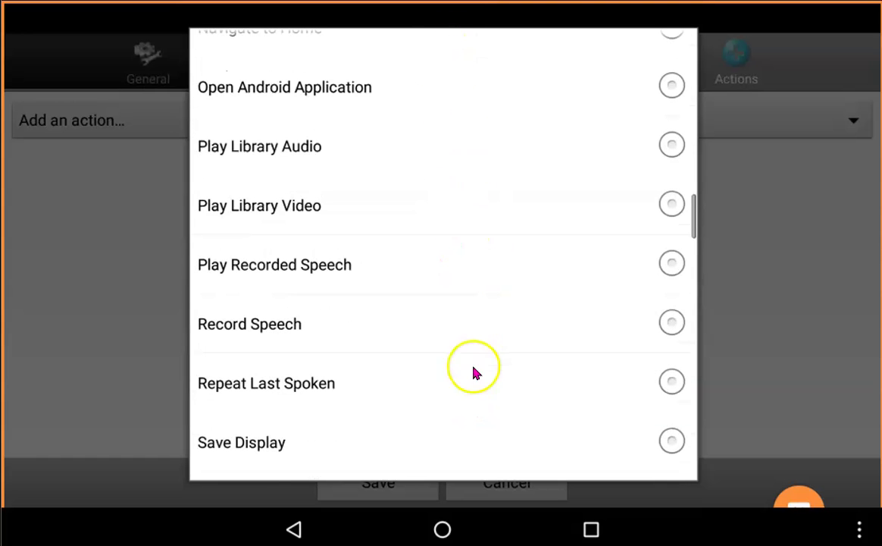
scroll(478, 155, down, 5)
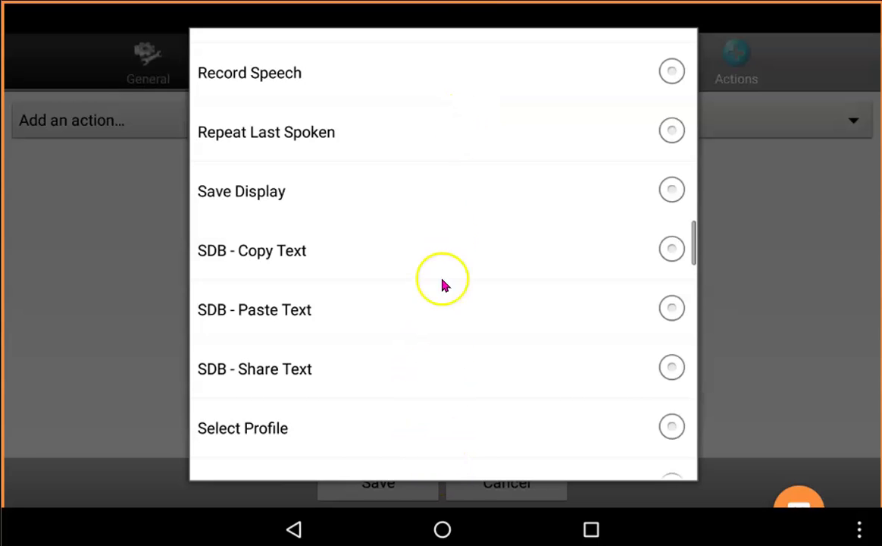
scroll(457, 182, down, 4)
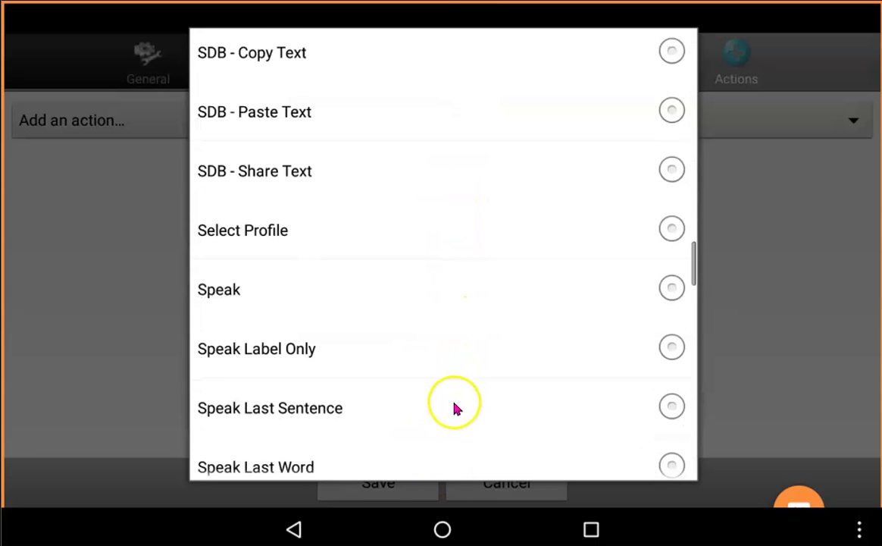
scroll(448, 319, down, 2)
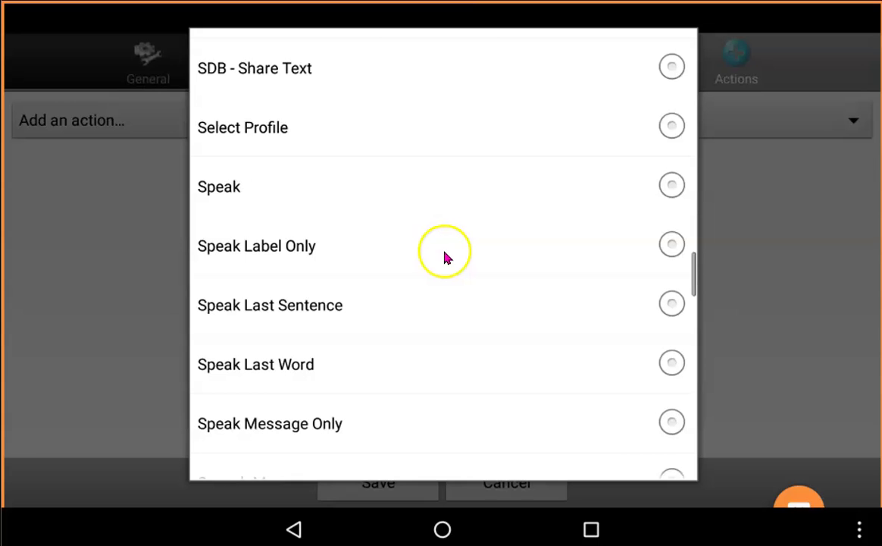
scroll(463, 199, down, 3)
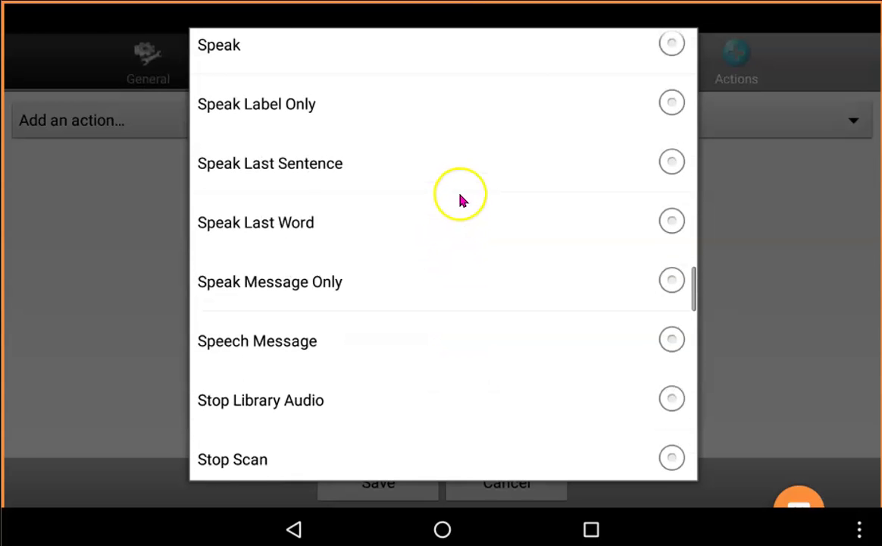
click(673, 344)
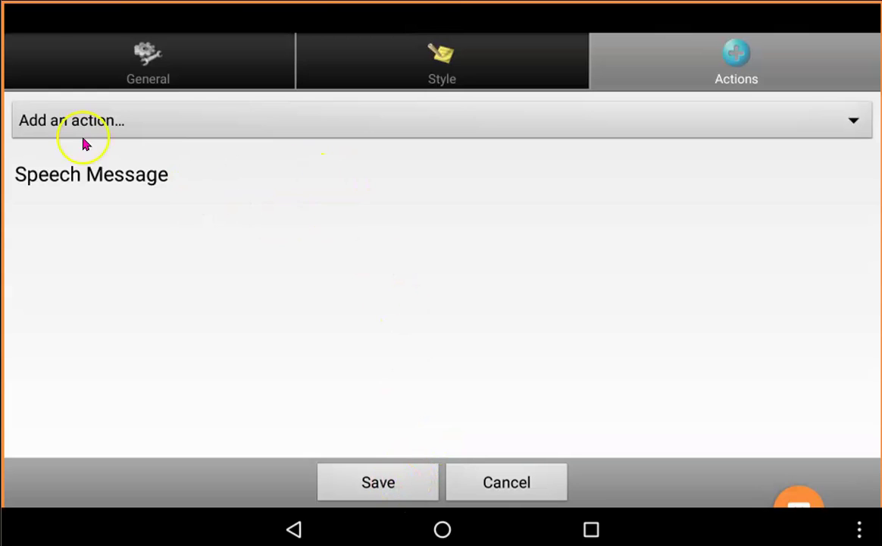
- Save the drink button, turn off Edit Mode, and confirm drink speaks 'Drink'
click(410, 486)
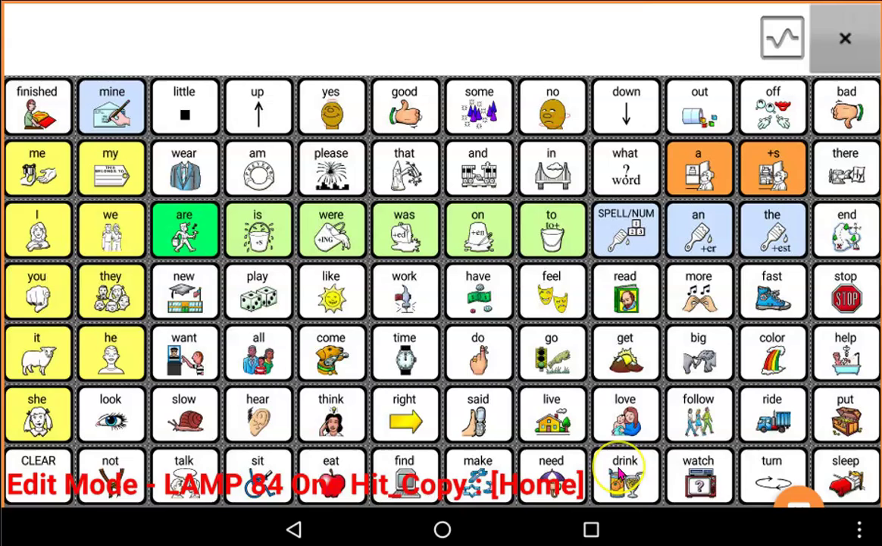
click(620, 473)
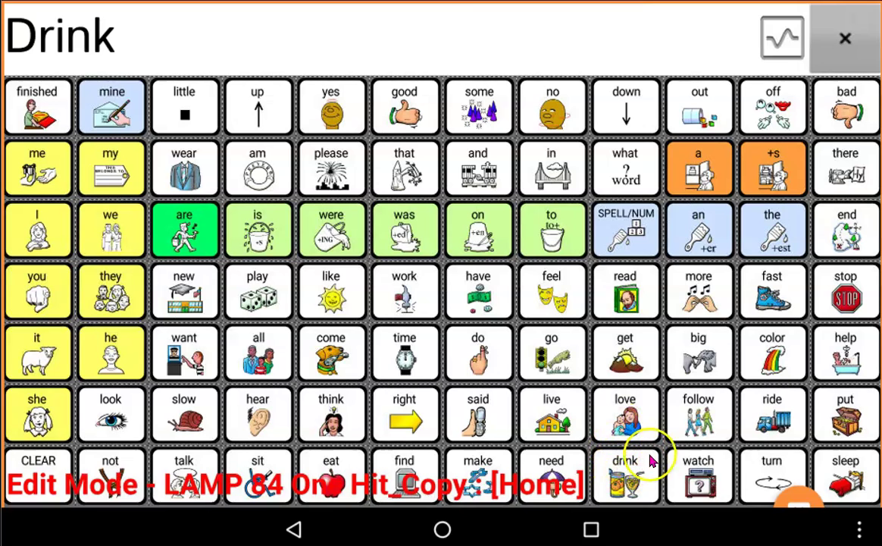
click(861, 529)
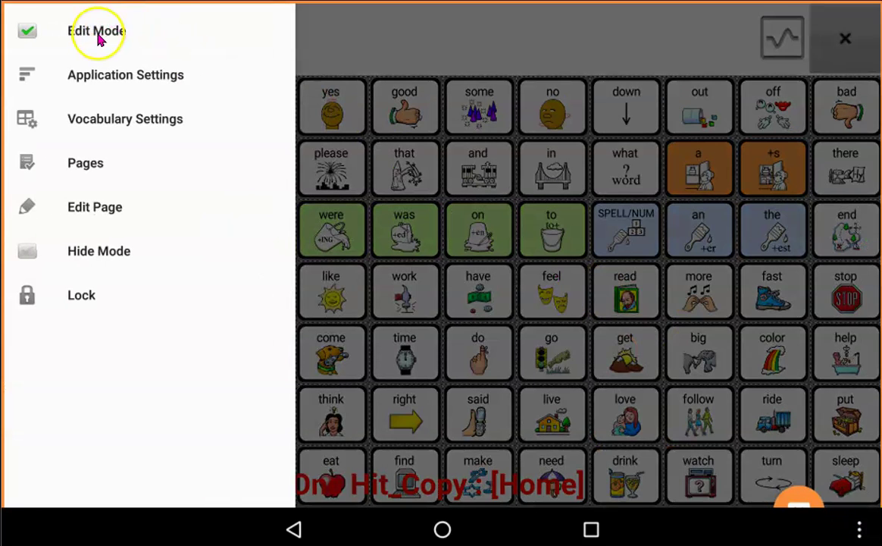
click(97, 35)
click(624, 475)
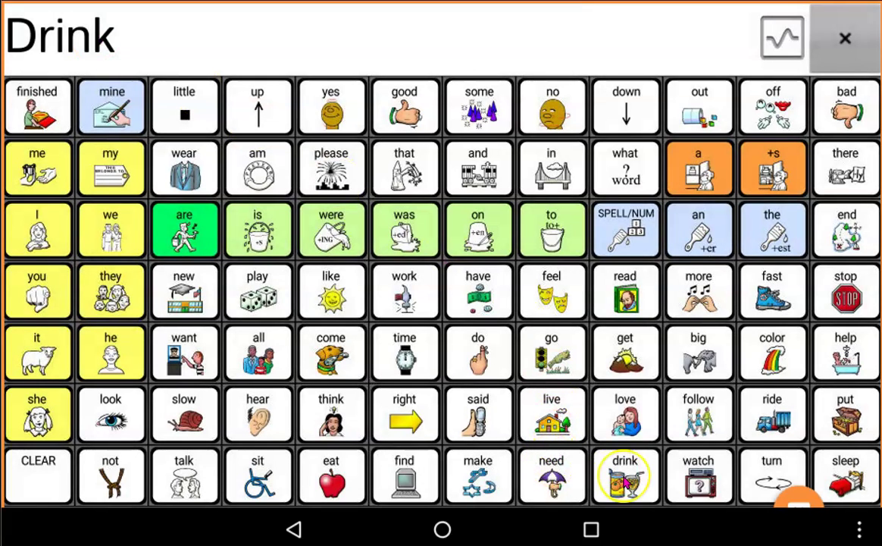